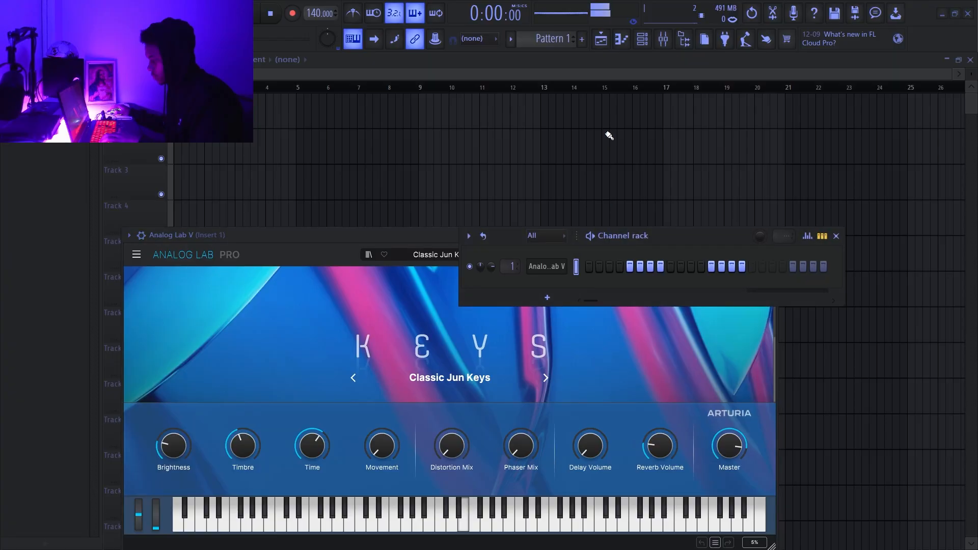
- Open the Analog Lab V piano roll, draw one-bar D4 and F5 notes at the start of bar 1, and play them
click(622, 40)
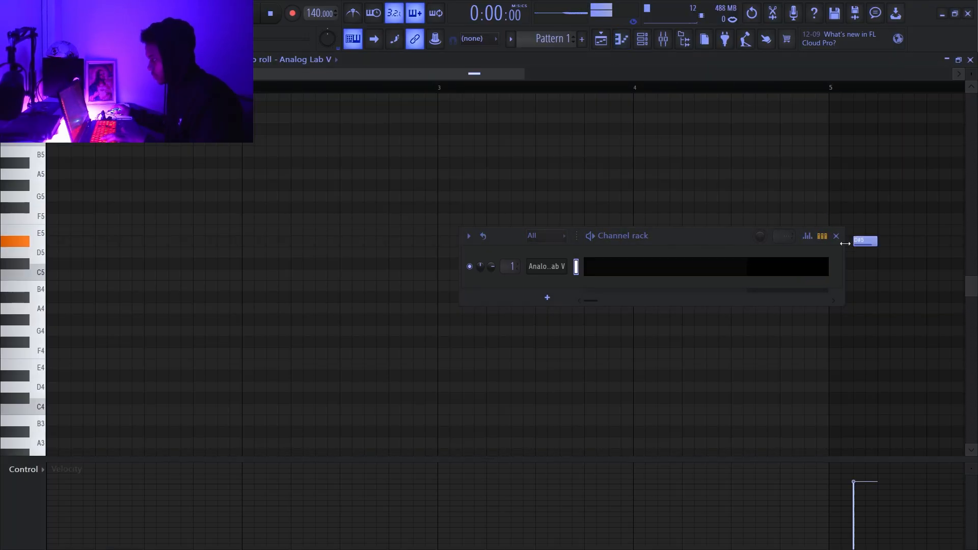
scroll(612, 286, down, 5)
click(60, 388)
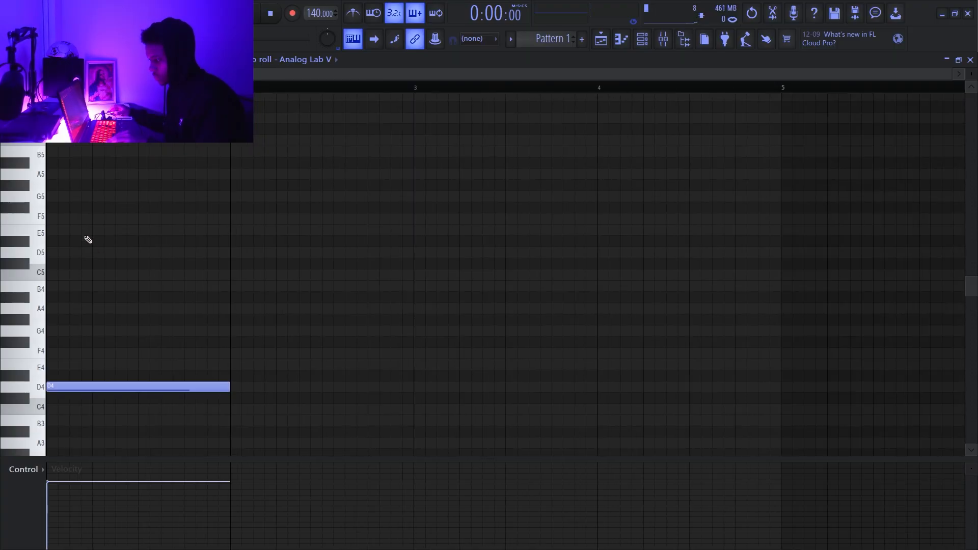
drag(86, 218, 28, 217)
right_click(111, 218)
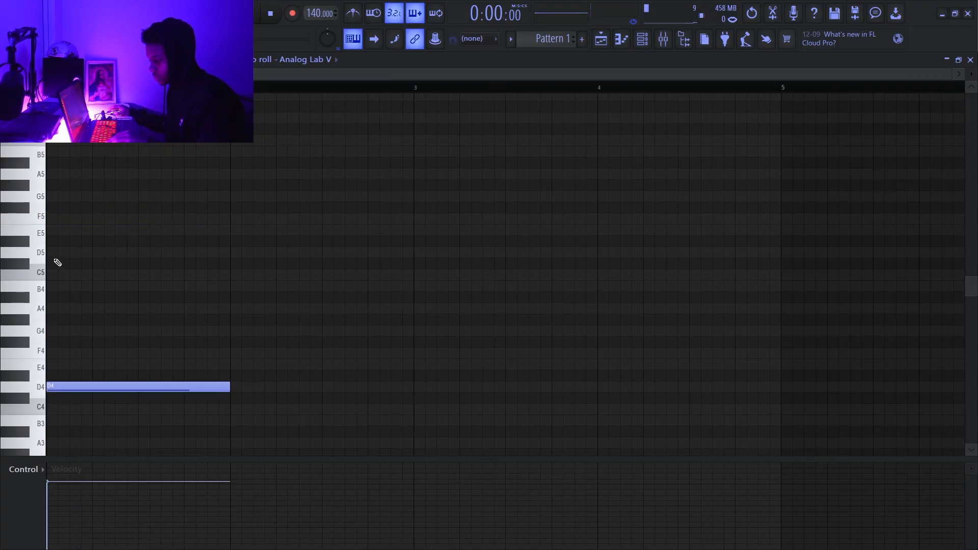
click(74, 219)
key(space)
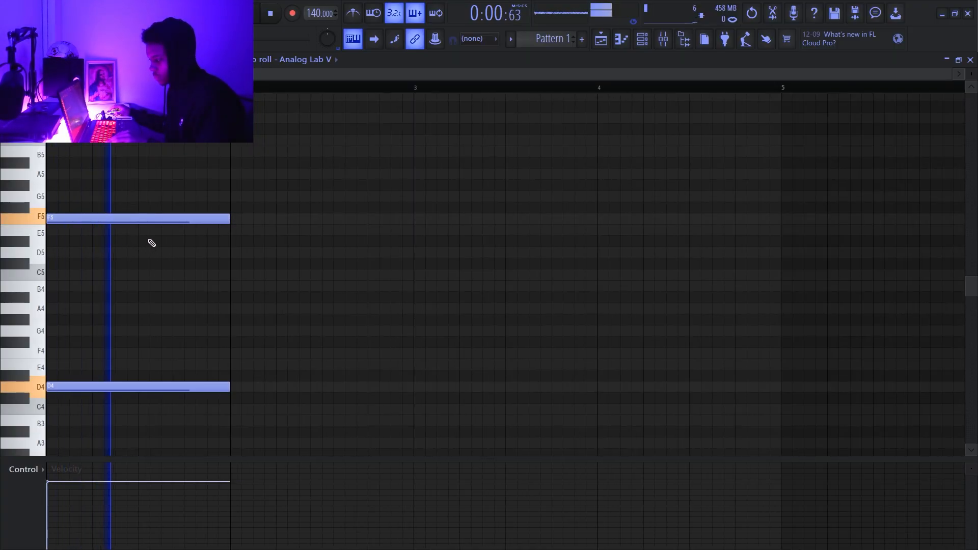
- Set the project tempo to 162 BPM and audition the two-note chord
key(space)
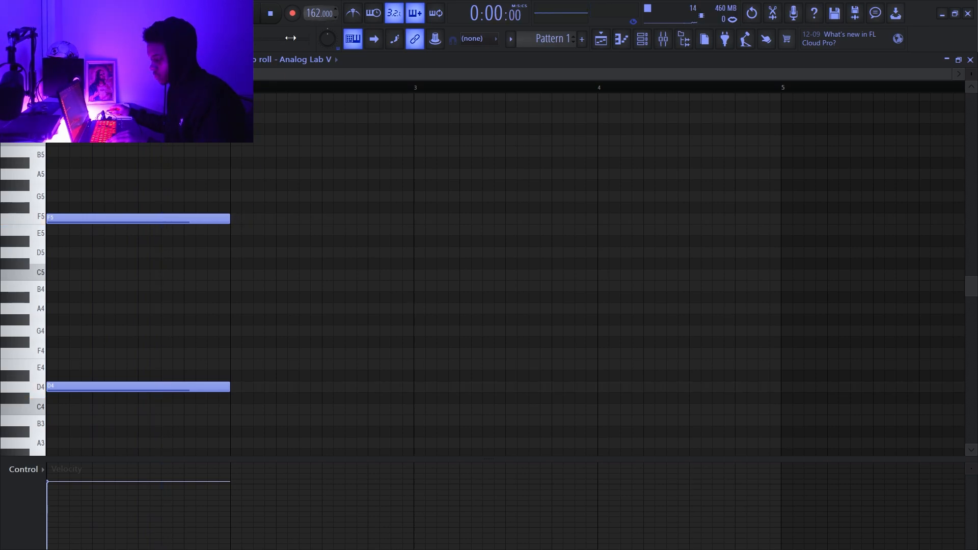
key(space)
- Try C5 and G4 as the middle note of the first chord, auditioning each one
key(space)
click(60, 287)
key(space)
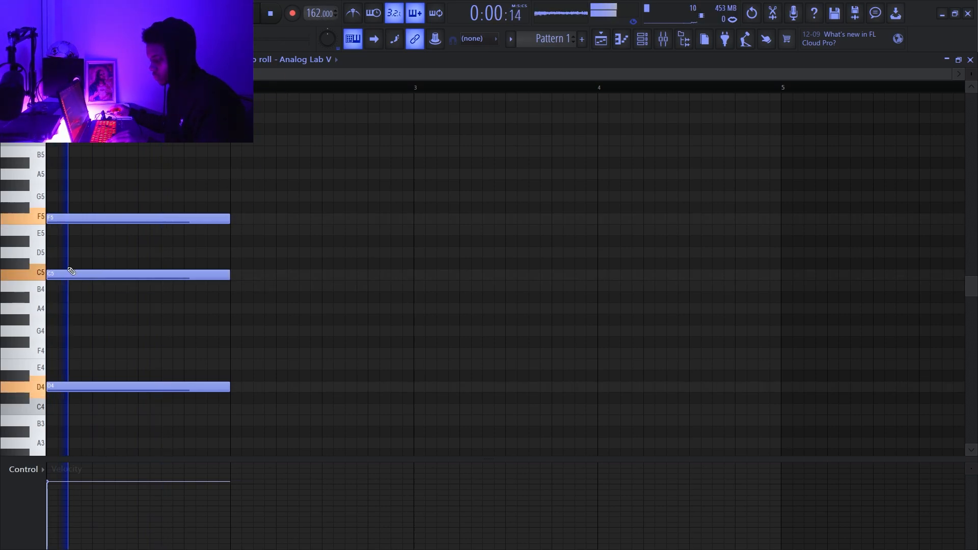
key(space)
right_click(100, 286)
click(55, 319)
drag(38, 323, 36, 337)
key(space)
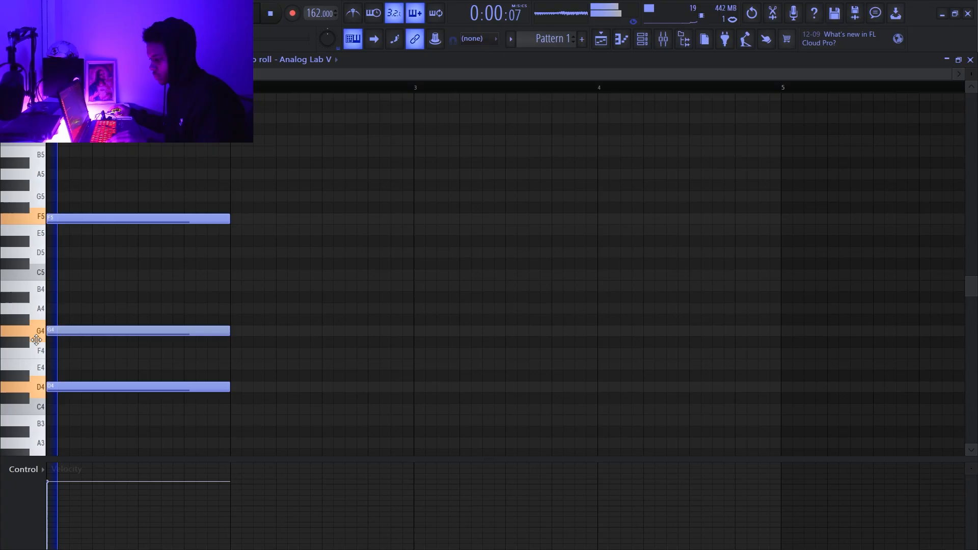
key(space)
right_click(83, 333)
- Add a one-bar bass note below the chord, trying it at F3 and G3 while playing the pattern
scroll(166, 288, down, 5)
scroll(169, 287, up, 5)
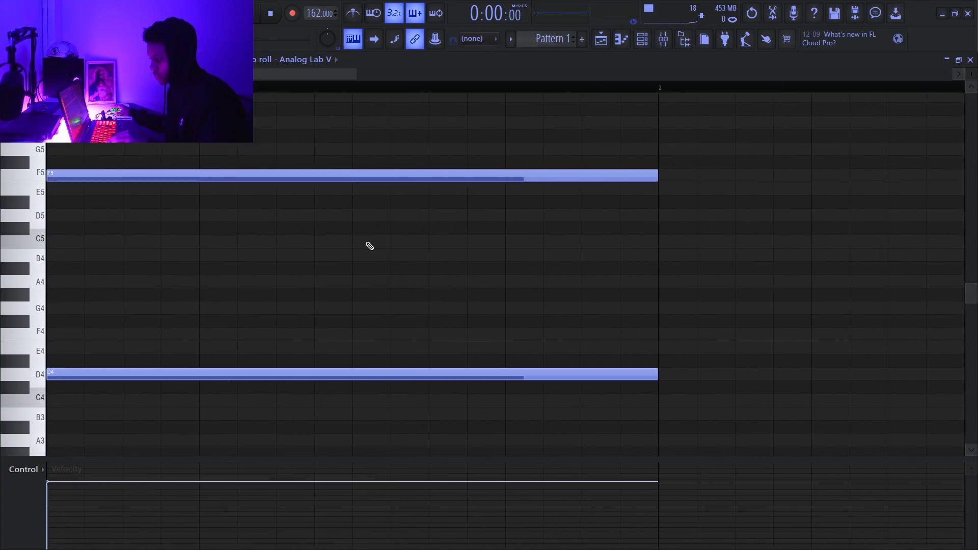
scroll(368, 246, down, 3)
scroll(526, 272, down, 3)
scroll(527, 271, down, 2)
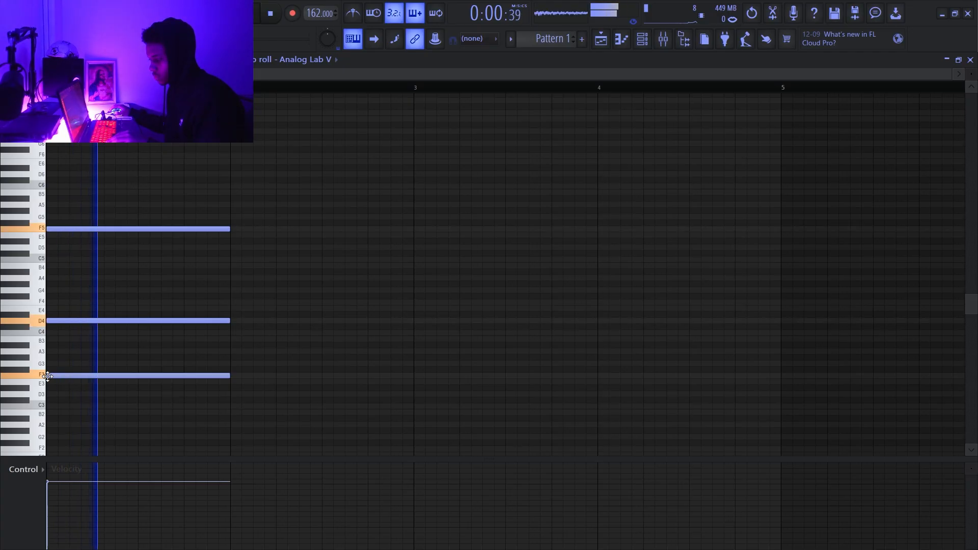
key(space)
drag(47, 376, 42, 358)
key(space)
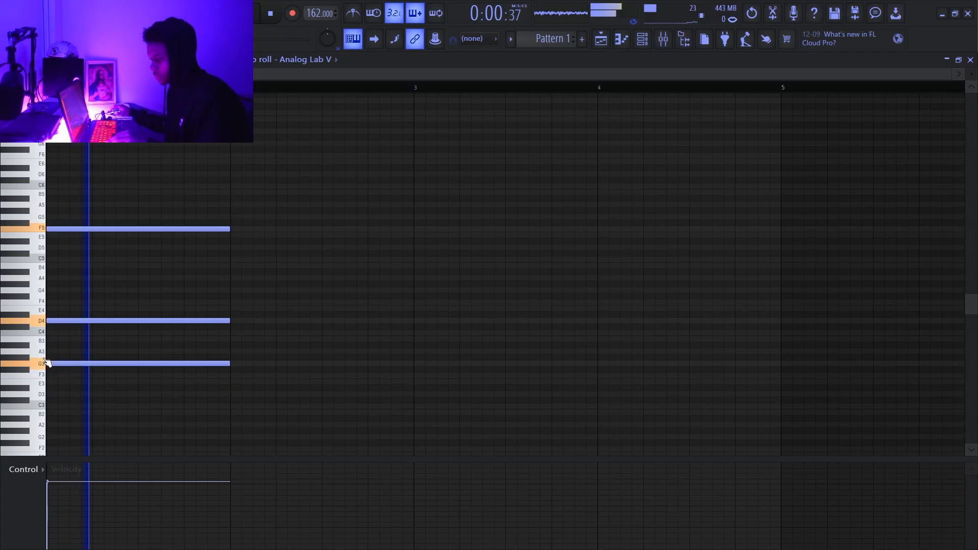
key(space)
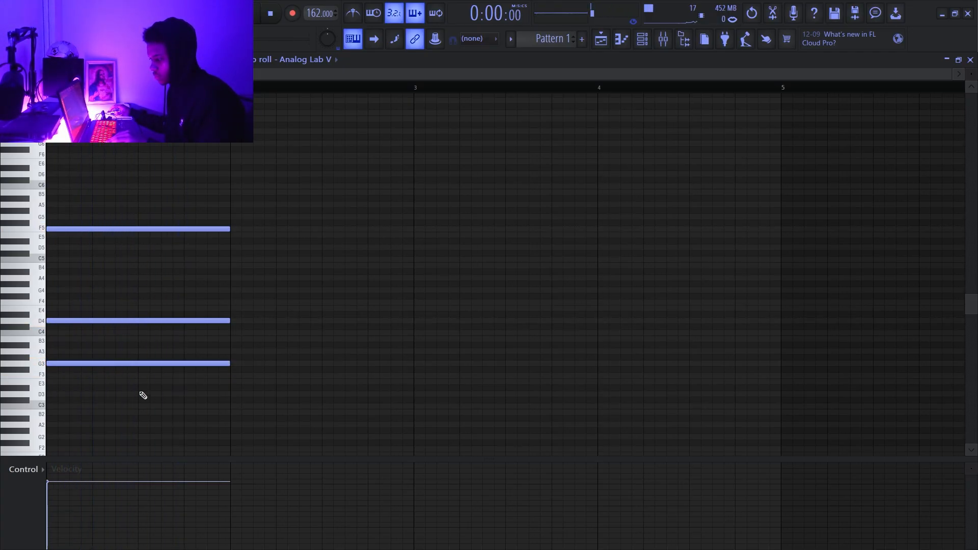
- Move the bass note to A#3, lower it an octave to A#2, and audition the chord
drag(152, 362, 153, 341)
key(space)
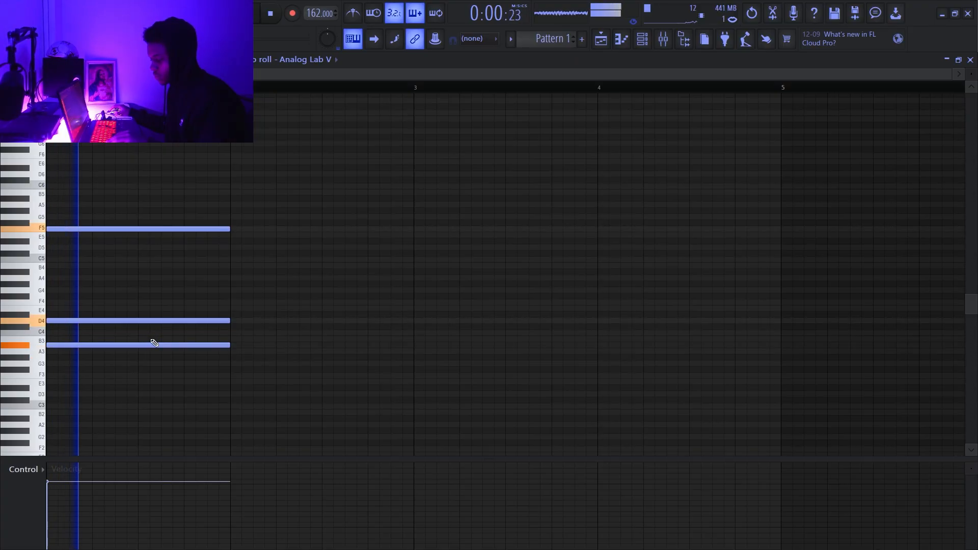
key(space)
ctrl+click(152, 345)
key(ctrl+Down)
key(space)
ctrl+click(333, 303)
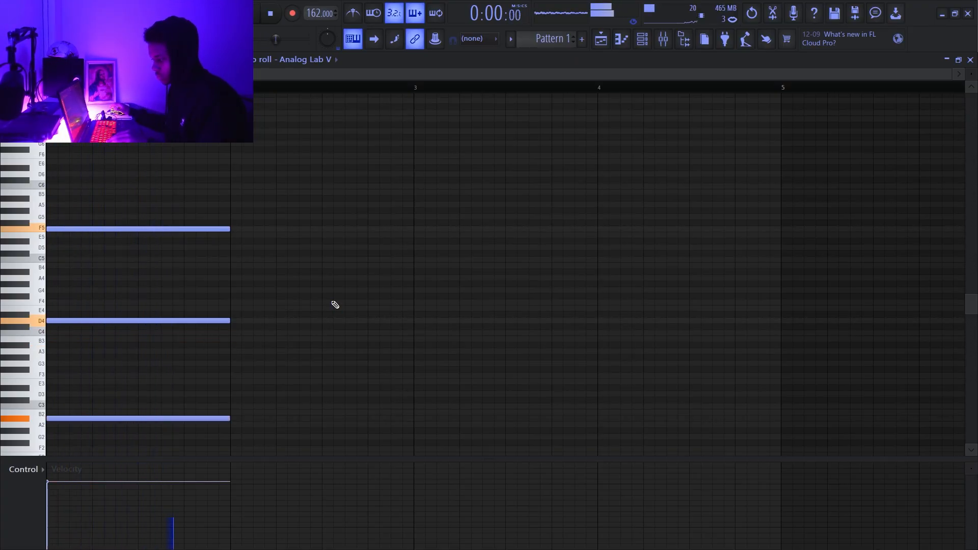
- Transpose the chord up to D3, F#4 and A5, and duplicate it into bar 2
key(space)
key(shift+Up)
key(shift+Up)
key(shift+Up)
key(shift+Up)
key(space)
- With the metronome on, move the duplicated chord one beat earlier and replace its A5 with a C#5 note
key(space)
key(ctrl+b)
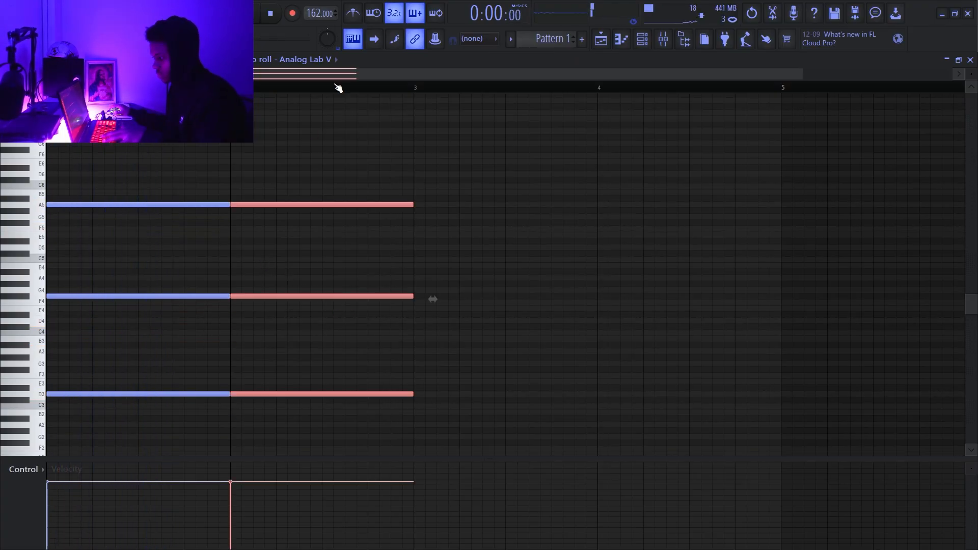
click(353, 14)
key(space)
drag(264, 204, 220, 205)
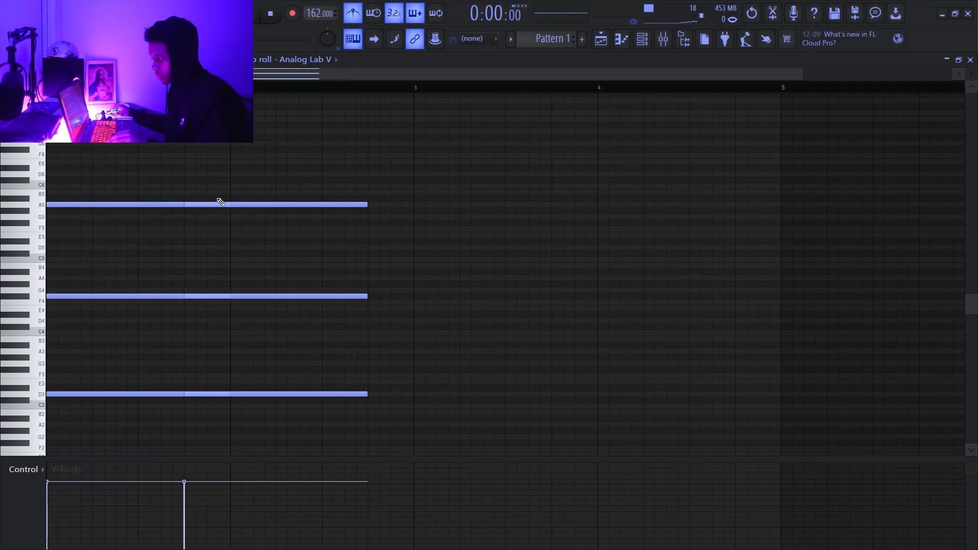
key(space)
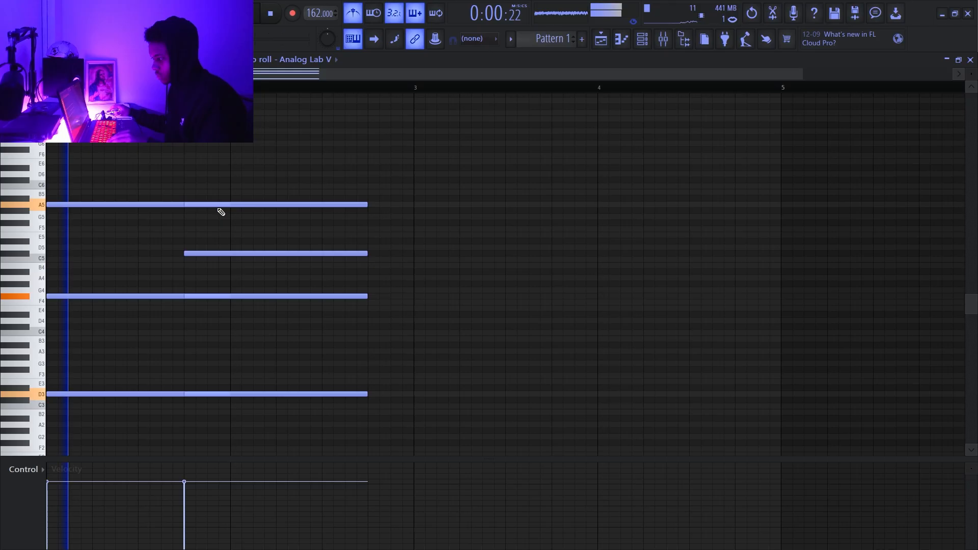
right_click(218, 205)
key(space)
- Move the copied D3 and F#4 notes to beat 4 of bar 2, adding A5 above them and a G#5 note at bar 3
scroll(268, 304, down, 3)
drag(309, 360, 439, 243)
key(space)
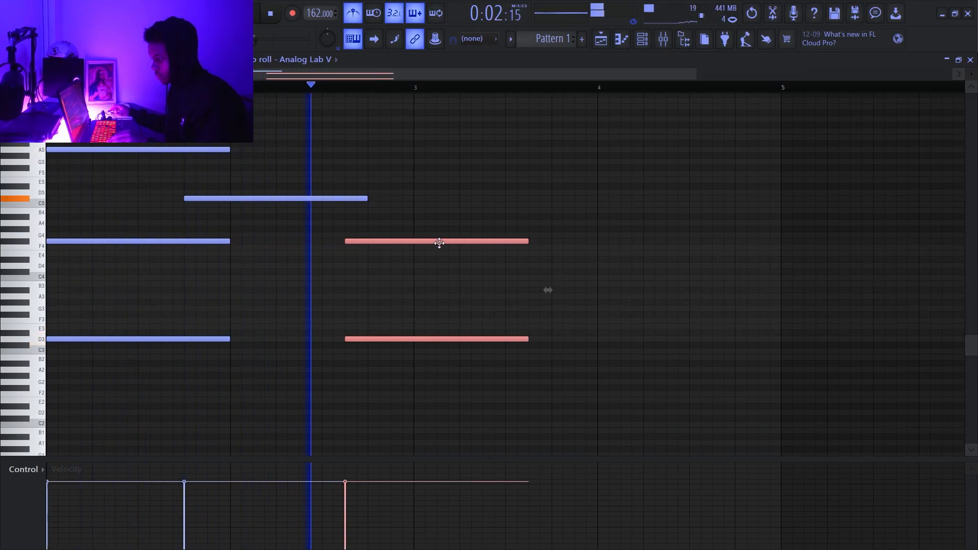
drag(376, 201, 367, 148)
click(416, 156)
key(space)
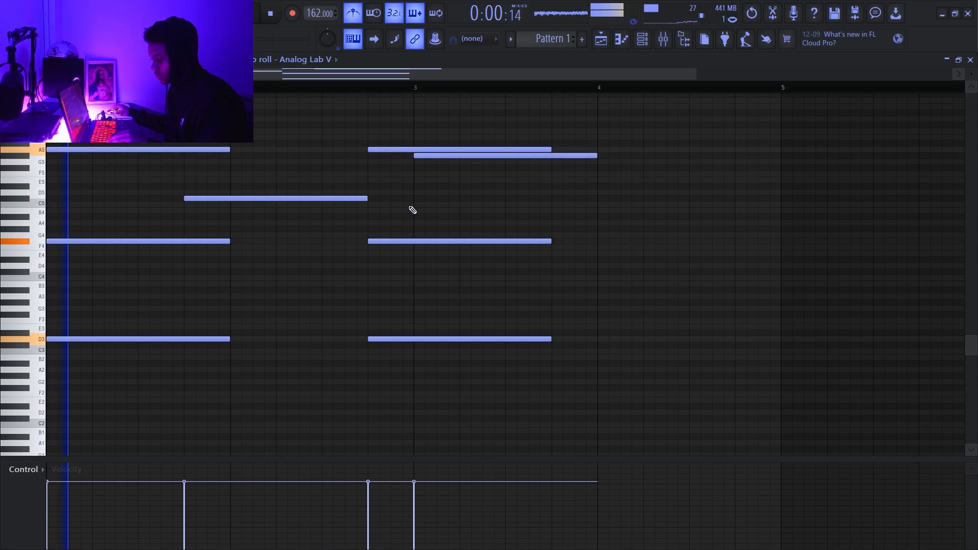
- Shorten the two lower notes on beat 4 of bar 2 to one beat and build a bar 3 chord of G#3, G#4 and G5
drag(396, 240, 420, 361)
click(390, 242)
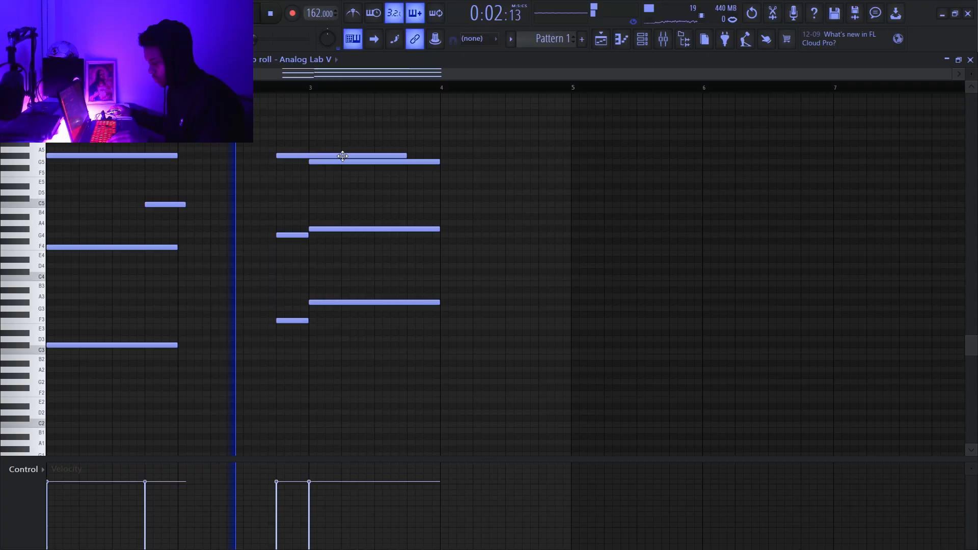
key(space)
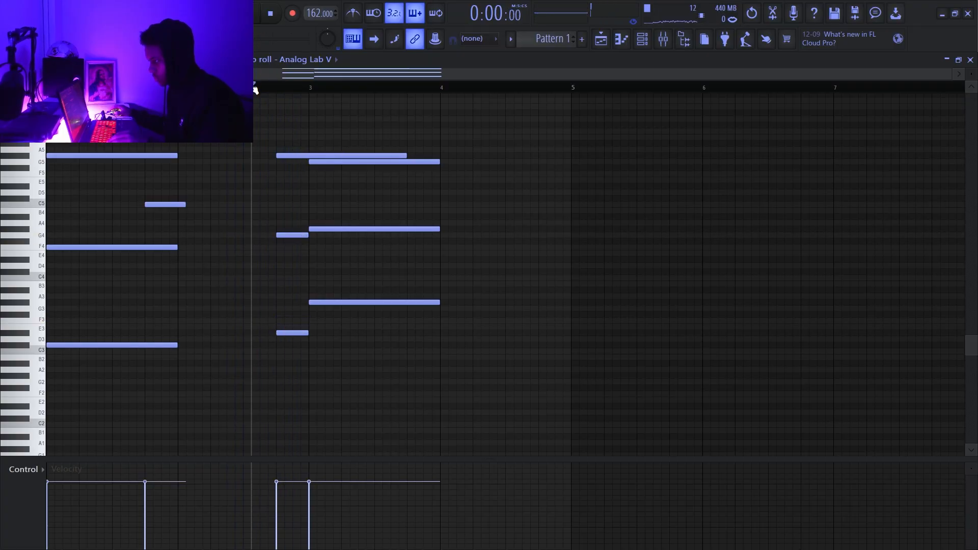
key(space)
- Shorten the top note on beat 4 of bar 2 to one beat and audition the change
key(space)
key(space)
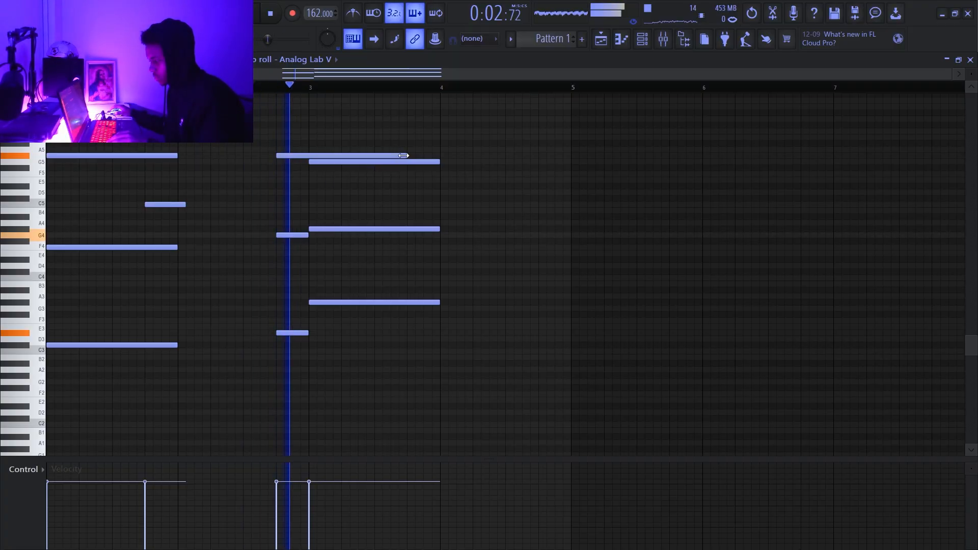
drag(401, 156, 308, 166)
key(space)
scroll(389, 172, down, 2)
- Add a one-beat C5 note in bar 3, audition it, and shift it to beat 4
key(space)
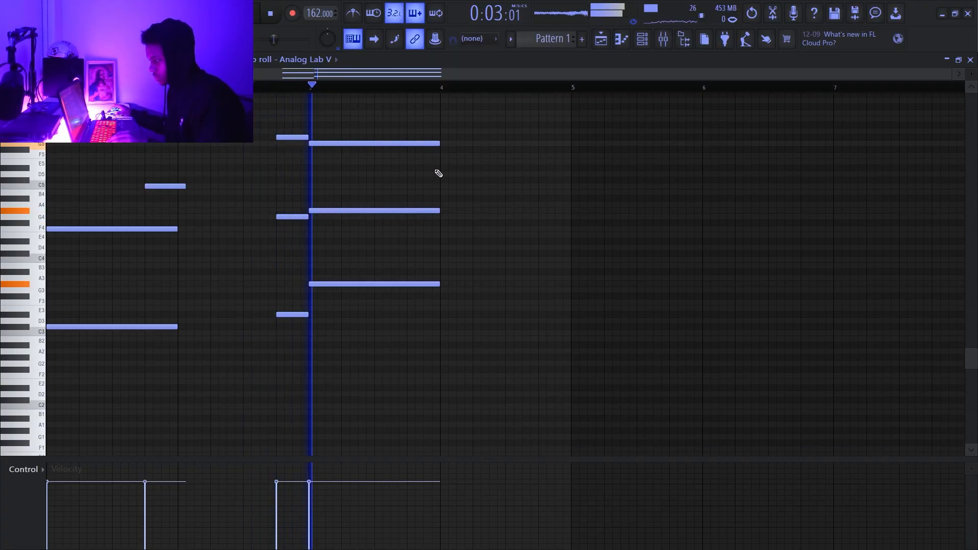
key(space)
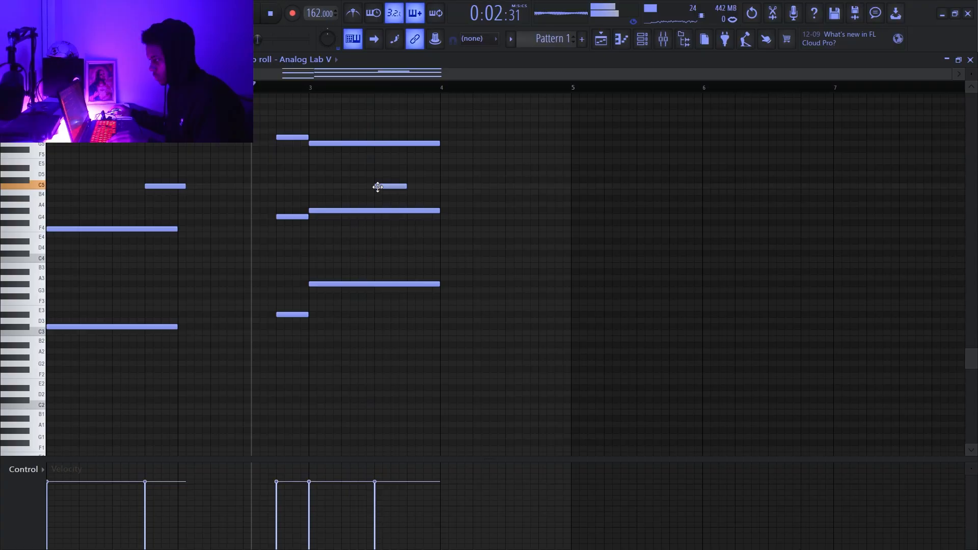
key(space)
key(space)
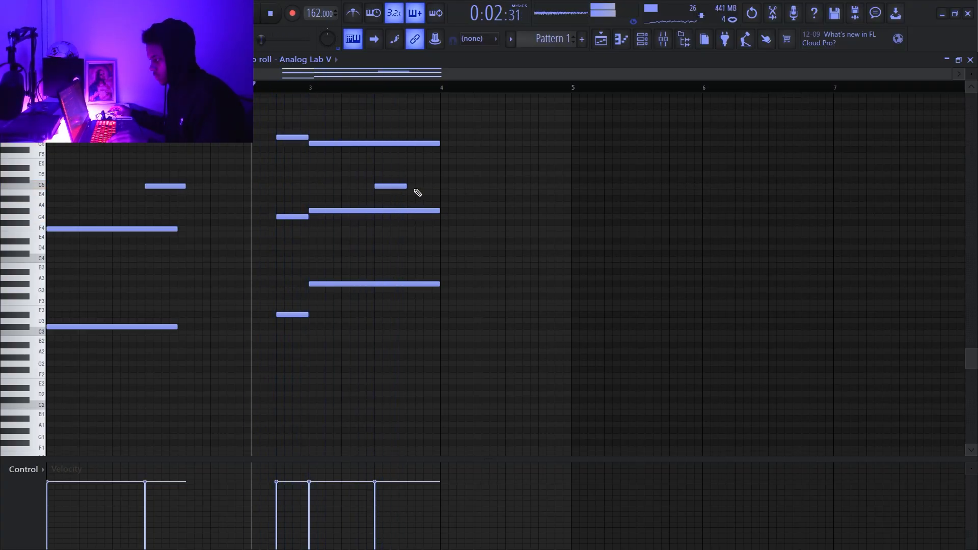
key(space)
drag(400, 186, 429, 186)
- Place a one-beat G5 note on beat 4 of bar 4 and duplicate the four-bar phrase into bars 5 to 8
click(516, 186)
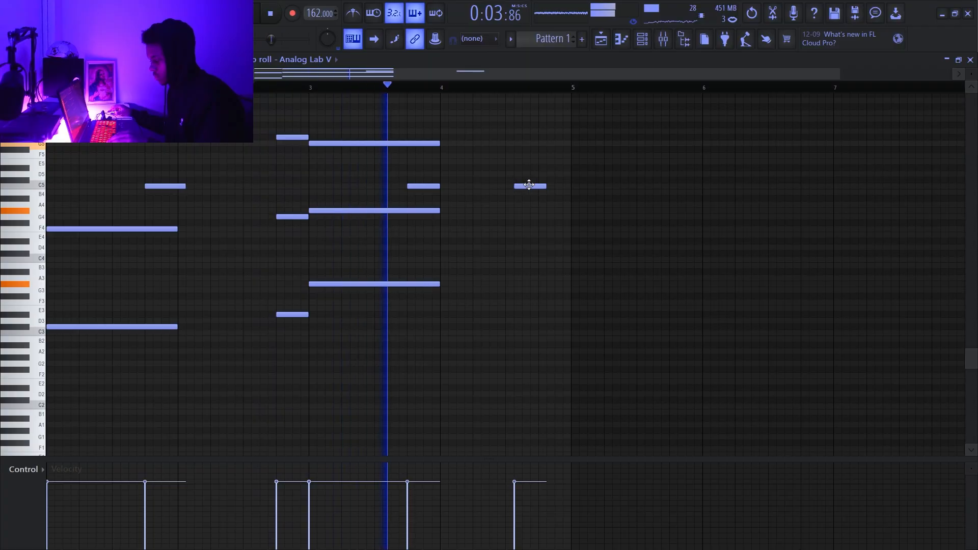
drag(529, 184, 534, 182)
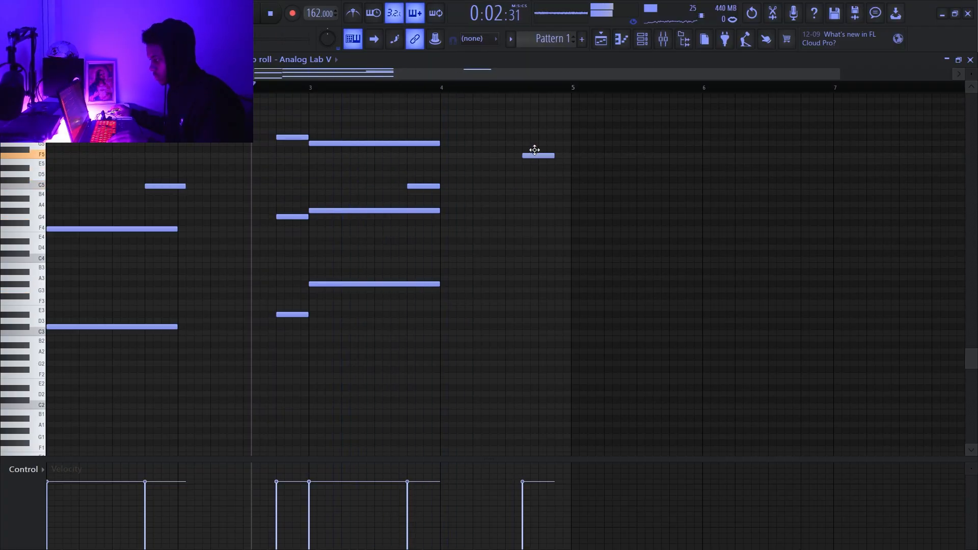
drag(542, 145, 558, 145)
key(ctrl+b)
scroll(470, 198, down, 3)
- Transpose the whole phrase down two semitones and lower the bar 3 bass note to D#3
ctrl+click(391, 185)
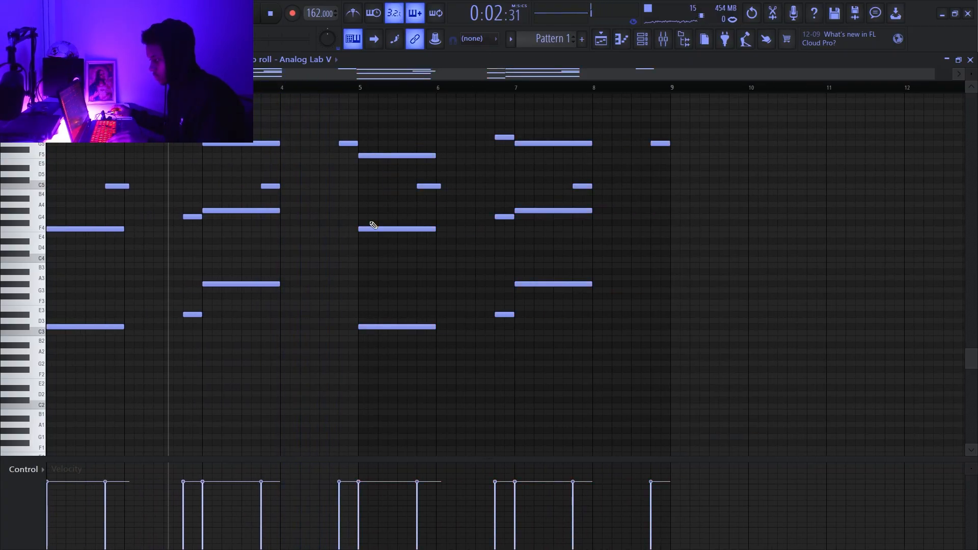
key(Down)
key(Down)
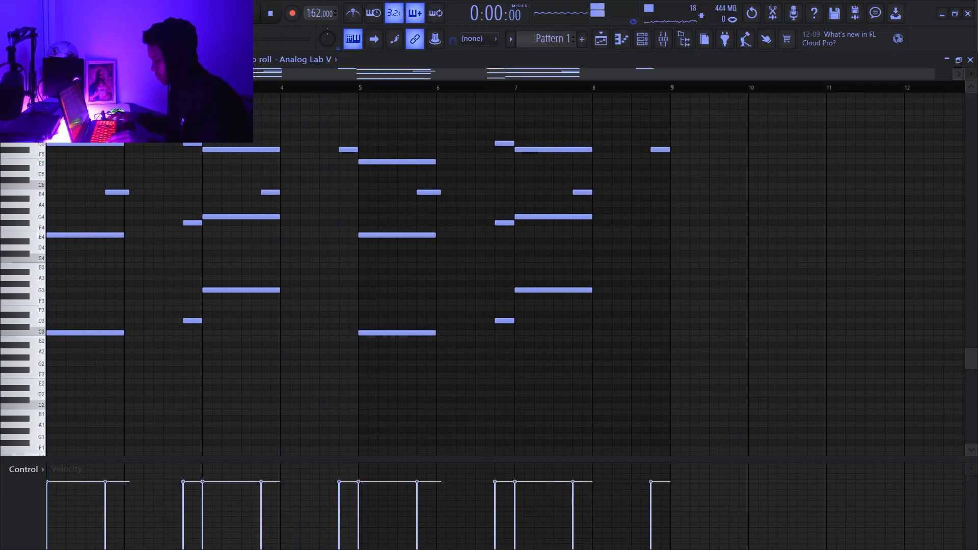
drag(255, 296, 255, 314)
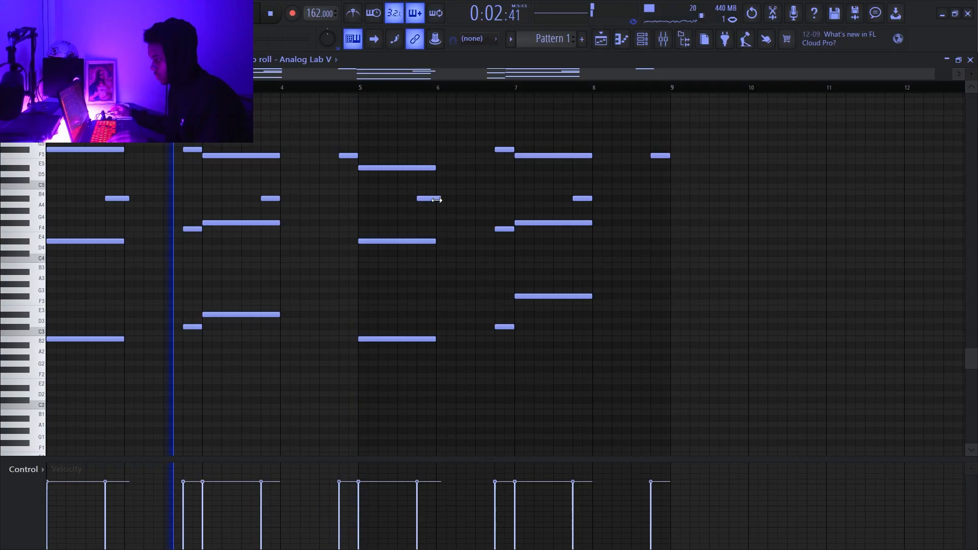
- Play through the eight-bar phrase and delete the three long chord notes at bar 7
key(space)
scroll(442, 199, down, 1)
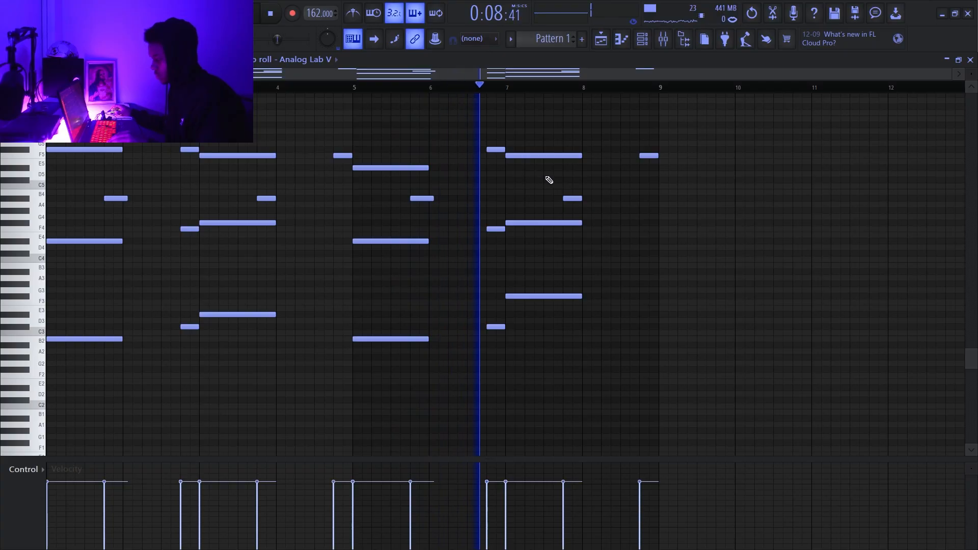
key(space)
key(space)
right_click(551, 296)
right_click(543, 223)
right_click(535, 155)
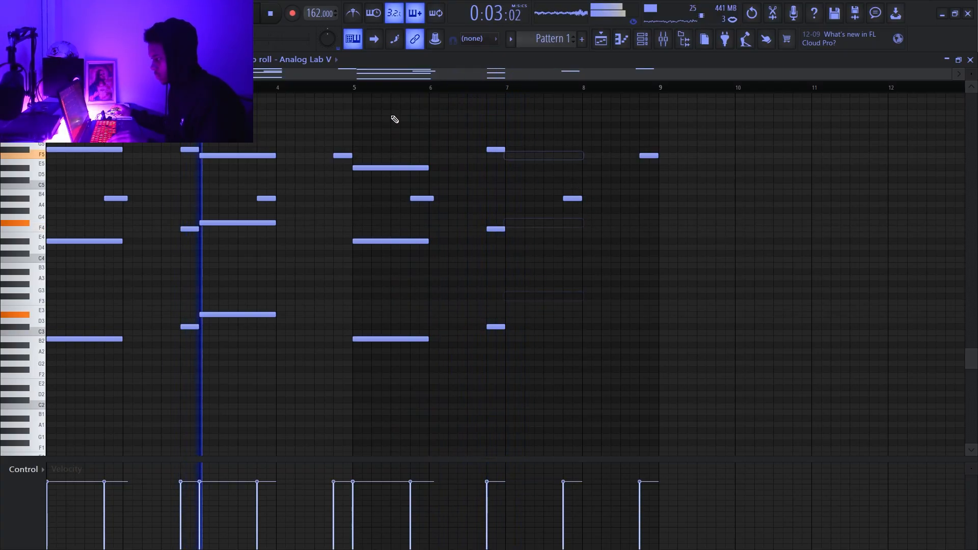
- Select and duplicate the bar 3 chord to rebuild the bar 7 chord as C3, E4 and E5
drag(356, 88, 51, 88)
key(space)
drag(234, 137, 259, 422)
key(ctrl+b)
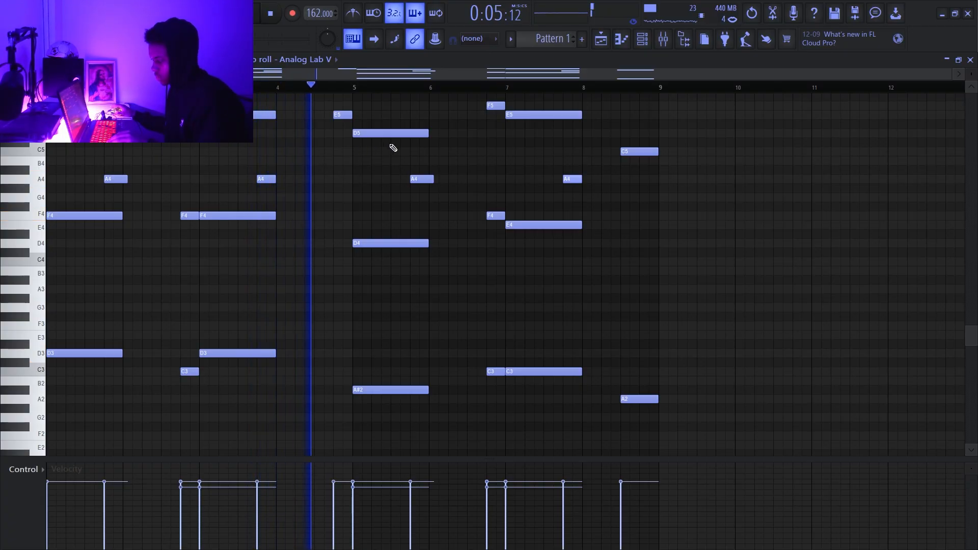
- Add a one-beat C5 note beneath the E5 on beat 4 of bar 4 and play it back
scroll(393, 148, up, 2)
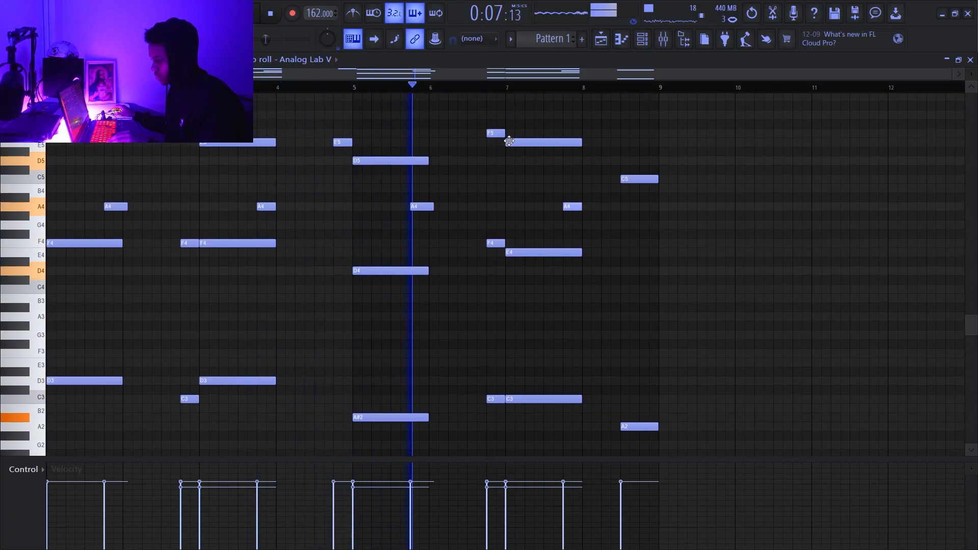
click(296, 89)
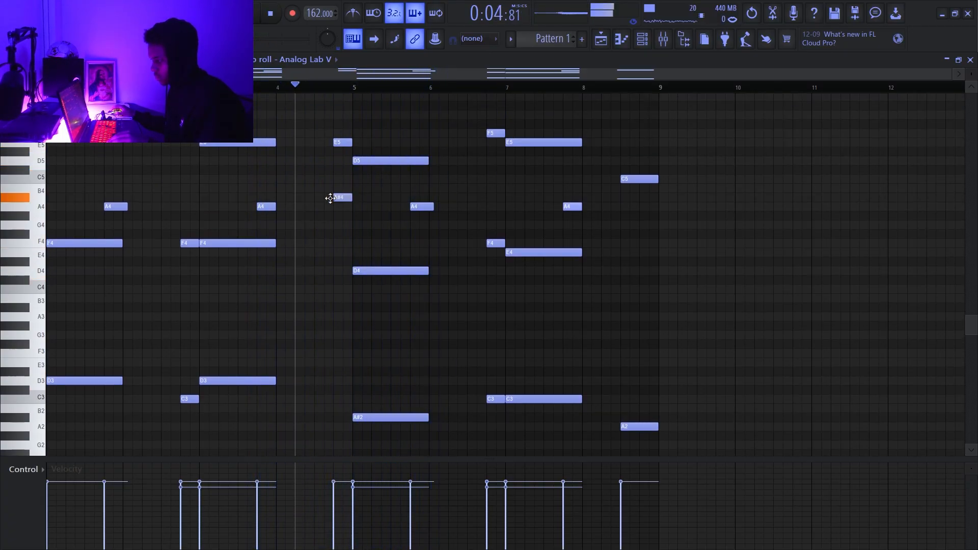
key(shift+Up)
key(space)
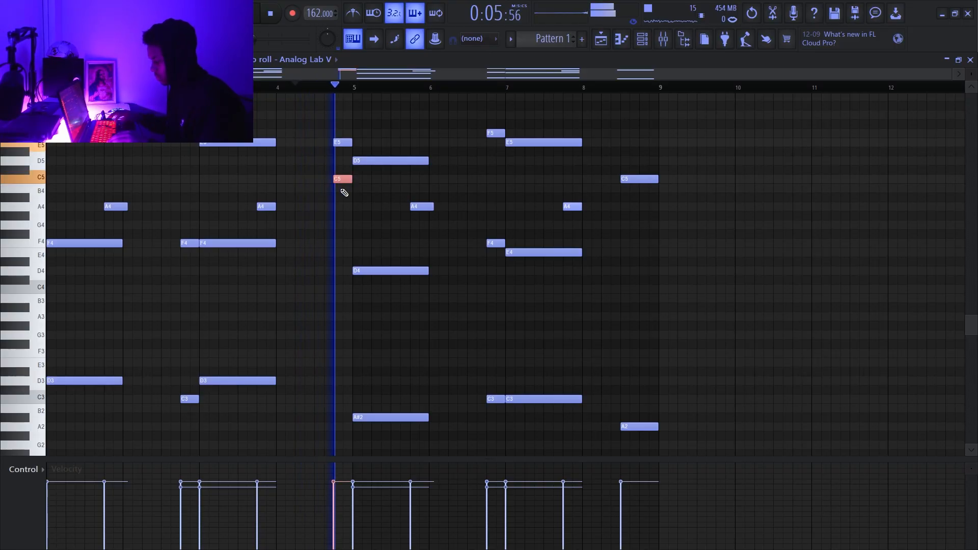
- Lower the selected C5 note on beat 4 of bar 4 by two octaves and play the phrase back
key(space)
key(ctrl+Down)
key(ctrl+Down)
key(space)
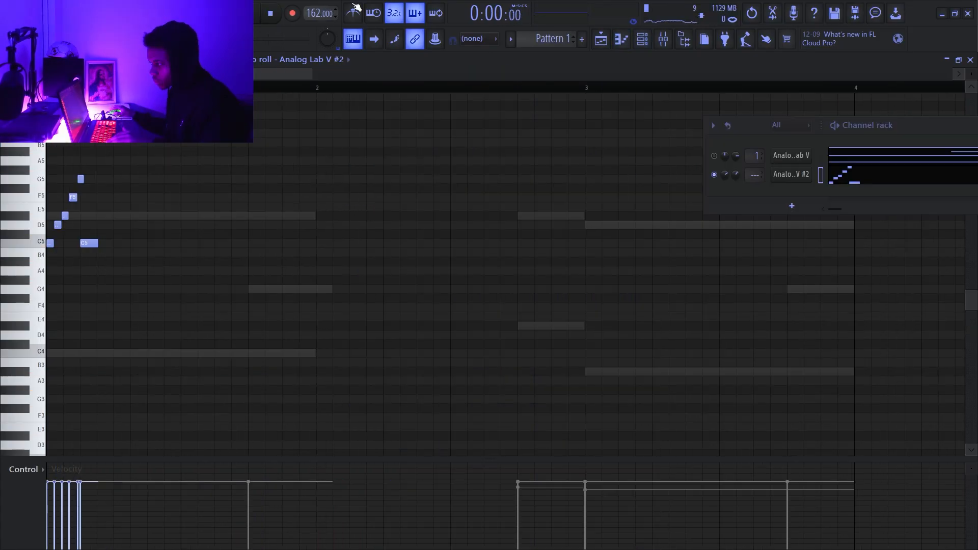
- Play the short ascending run on Analog Lab V #2 and raise it one octave so it starts on C6
scroll(121, 259, up, 3)
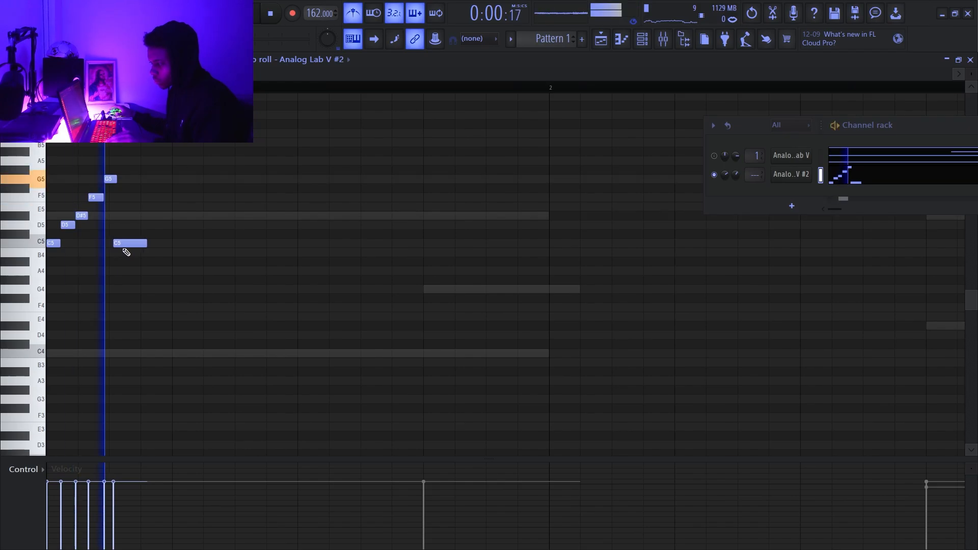
key(ctrl+Up)
scroll(127, 229, down, 2)
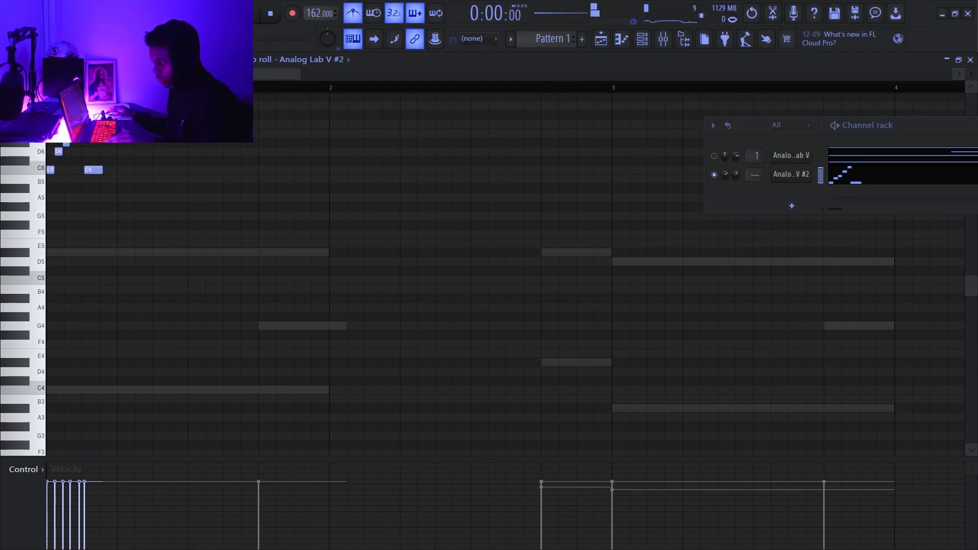
scroll(245, 170, down, 4)
- Duplicate the one-beat C6 run repeatedly until the arpeggio fills all eight bars, and clear the selection
key(ctrl+b)
key(ctrl+b)
scroll(285, 175, down, 2)
key(ctrl+b)
key(ctrl+b)
key(ctrl+b)
key(ctrl+b)
key(ctrl+b)
key(ctrl+b)
key(ctrl+b)
key(ctrl+b)
key(ctrl+b)
key(ctrl+b)
key(ctrl+b)
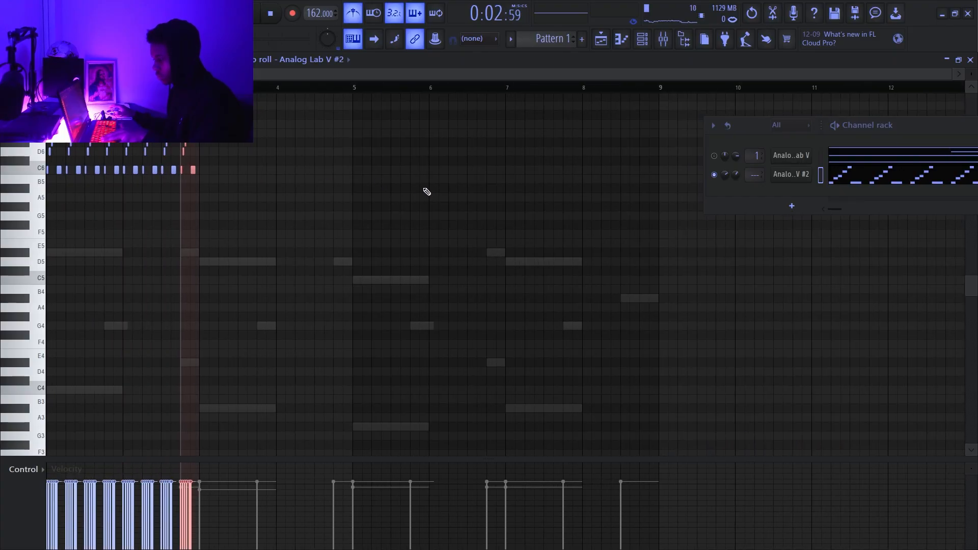
key(ctrl+b)
key(ctrl+b)
key(ctrl+b)
key(ctrl+b)
key(ctrl+b)
key(ctrl+b)
key(ctrl+b)
key(ctrl+b)
key(ctrl+b)
key(ctrl+b)
key(ctrl+b)
key(ctrl+b)
key(ctrl+b)
key(ctrl+b)
key(ctrl+b)
key(ctrl+b)
key(ctrl+b)
key(ctrl+b)
key(ctrl+d)
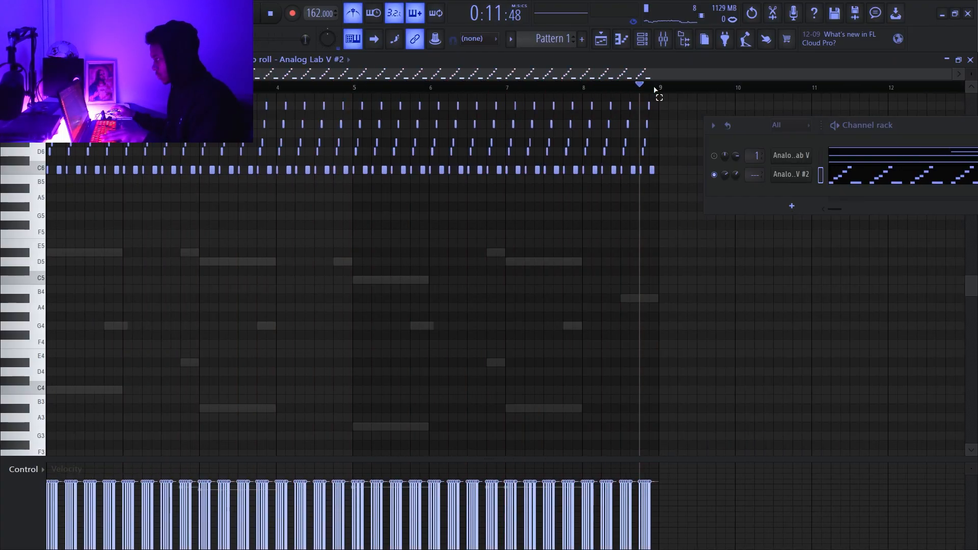
- Play the arpeggio and load the Behemoth Keys preset from the Keys category in Analog Lab V #2
key(space)
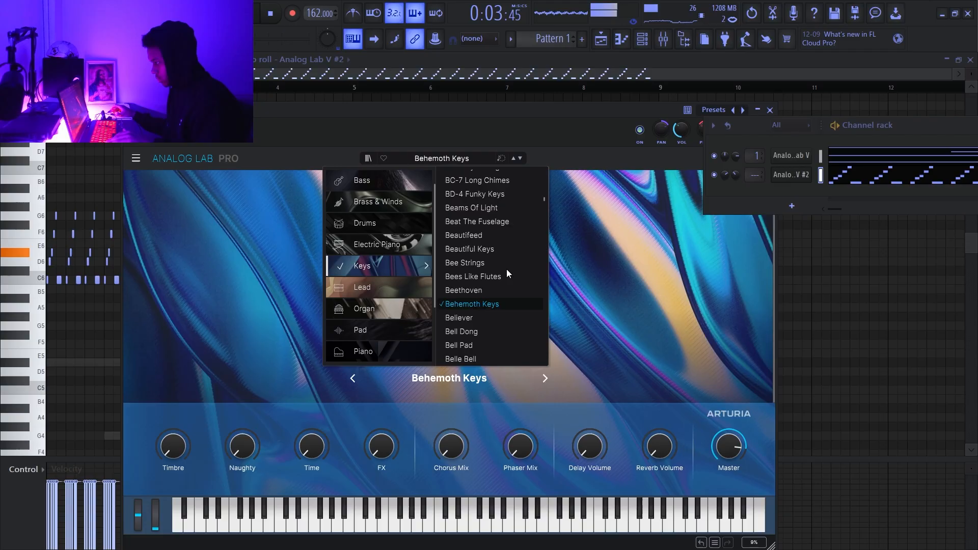
scroll(507, 269, up, 2)
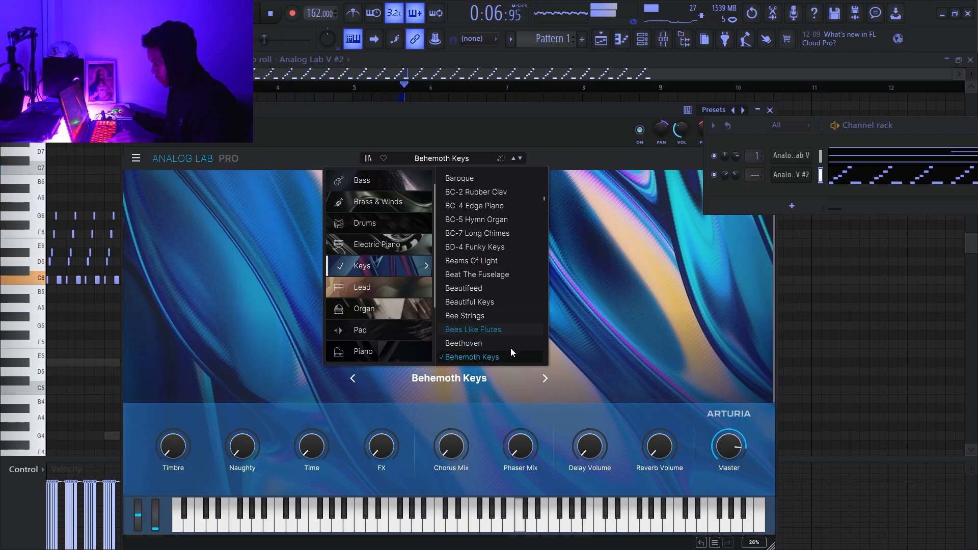
click(492, 358)
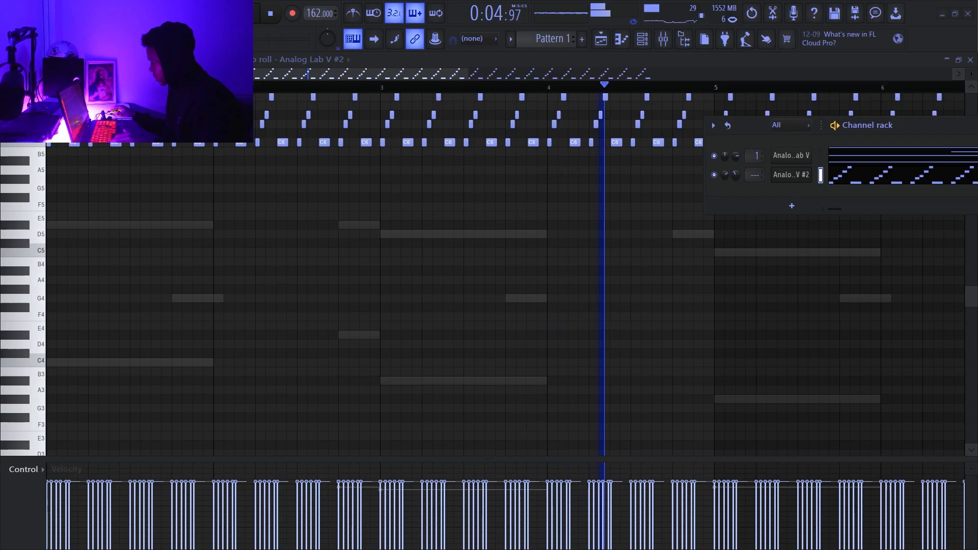
- Put Gross Beat on the arpeggio's mixer track, Insert 2, with the 1/2 Bt Gate volume pattern
click(663, 39)
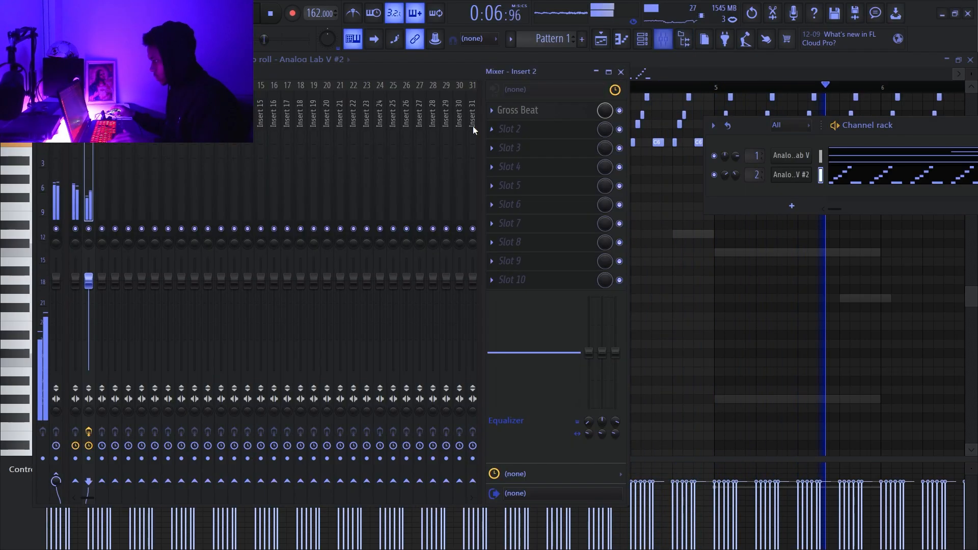
click(517, 110)
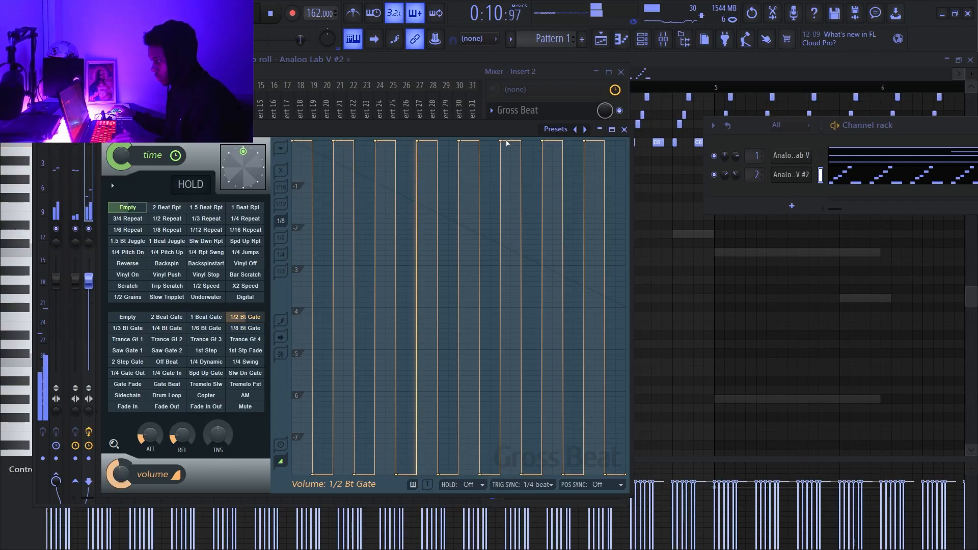
drag(441, 130, 449, 260)
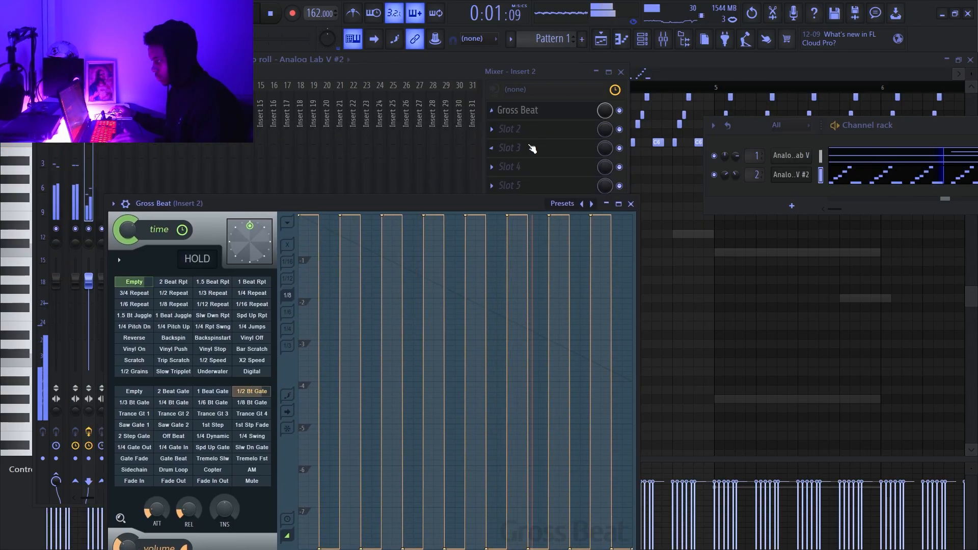
- Load ValhallaVintageVerb in slot 2 of Insert 2, set its mix to 46.9%, and adjust the arpeggio channel's volume
click(510, 129)
click(789, 38)
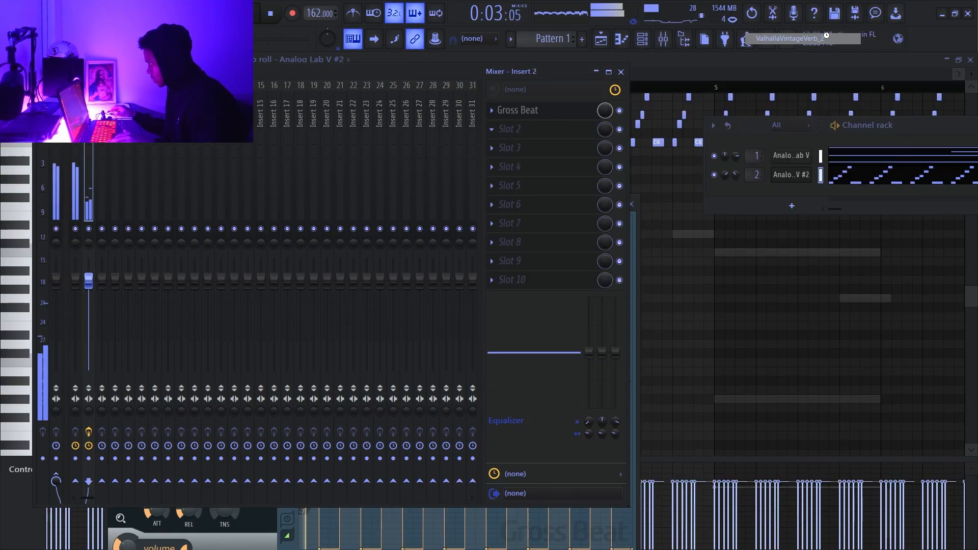
drag(178, 318, 176, 360)
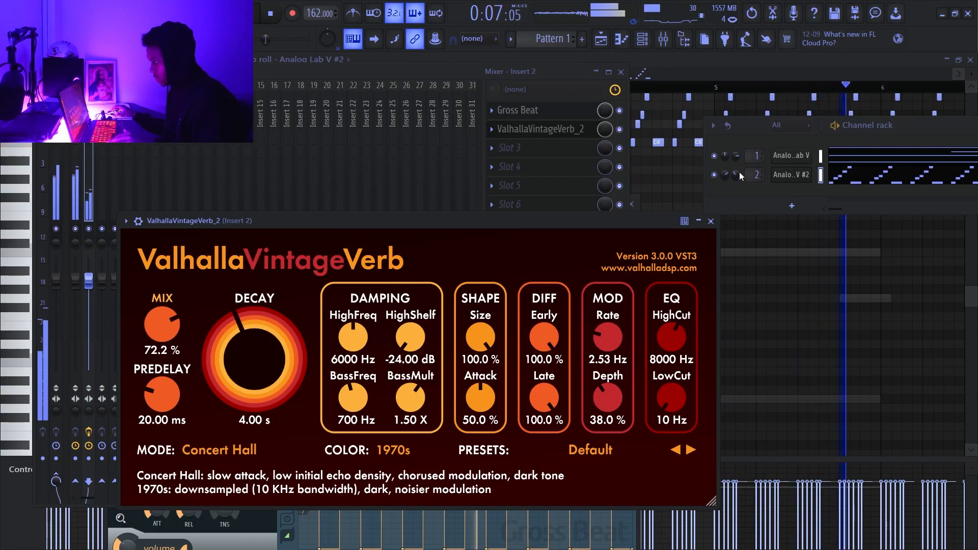
drag(738, 173, 739, 188)
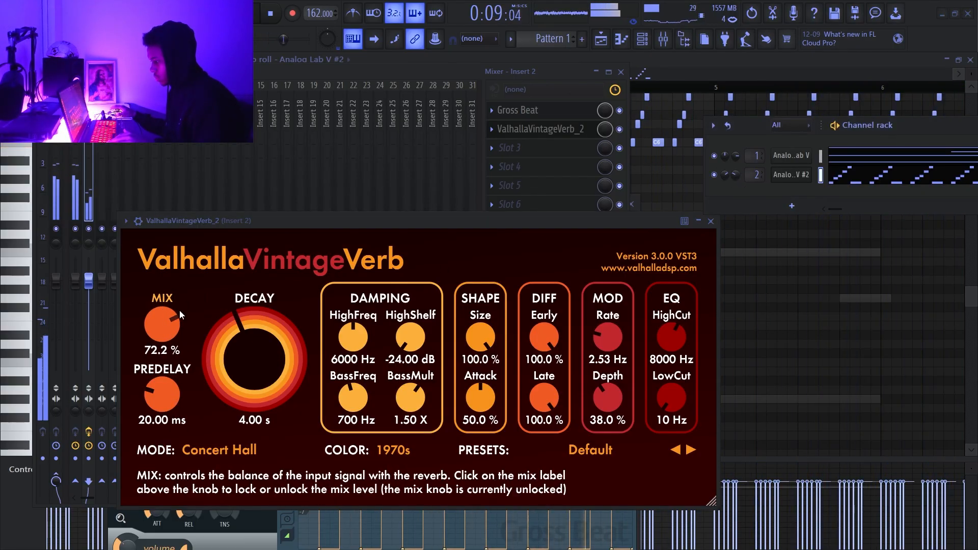
drag(179, 309, 163, 365)
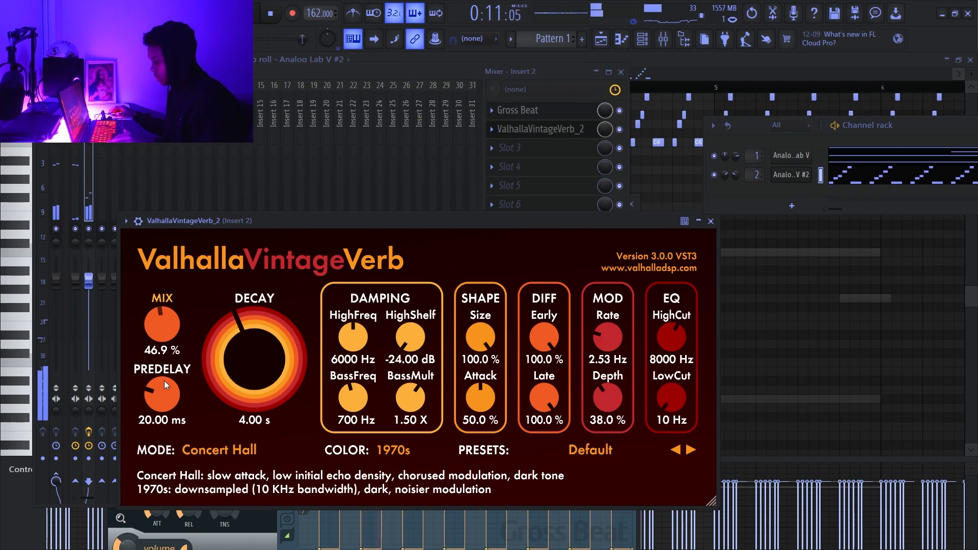
- Add a Kontakt 8 Portable instrument channel and move its window clear of the reverb
click(793, 205)
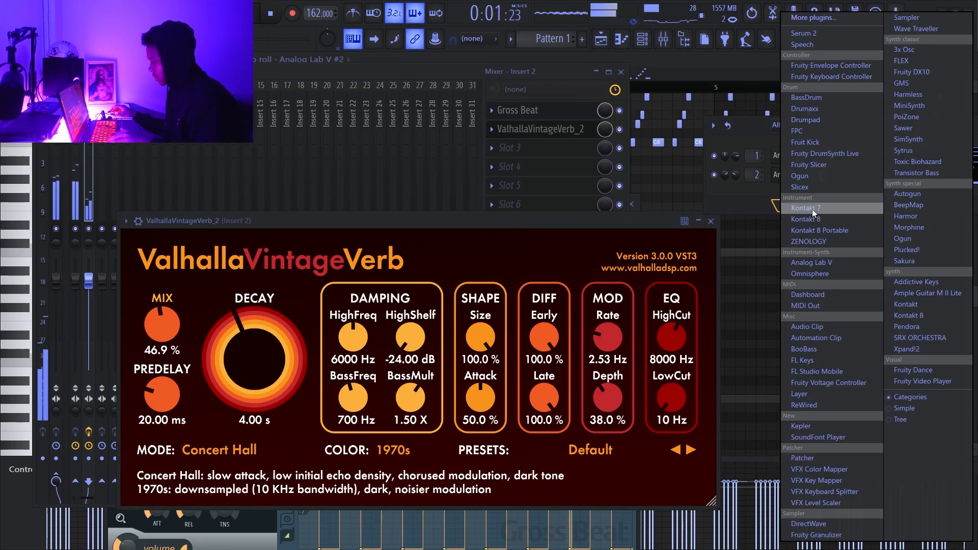
click(872, 233)
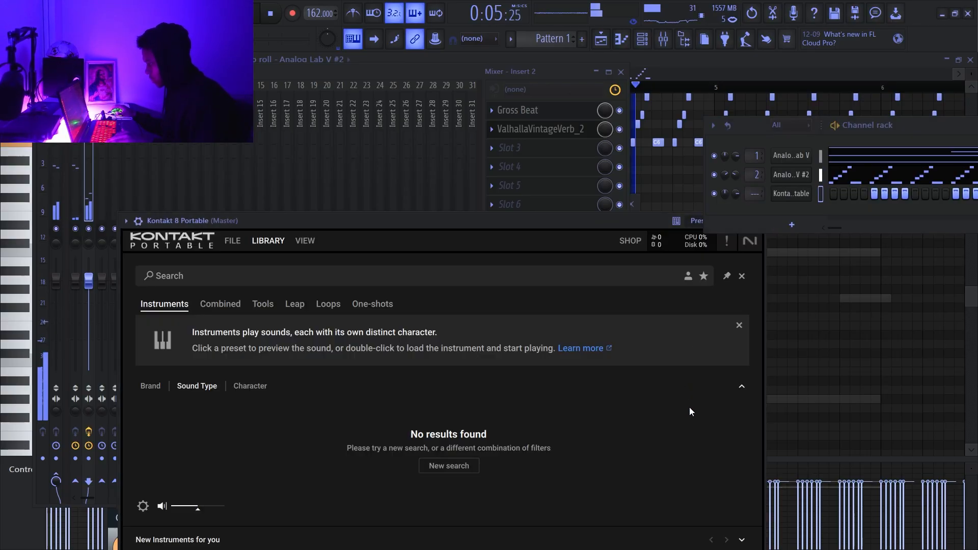
drag(615, 221, 670, 446)
- Set the ValhallaVintageVerb low cut to 110 Hz and bring up the Analog Lab V #2 instrument
drag(667, 390, 665, 378)
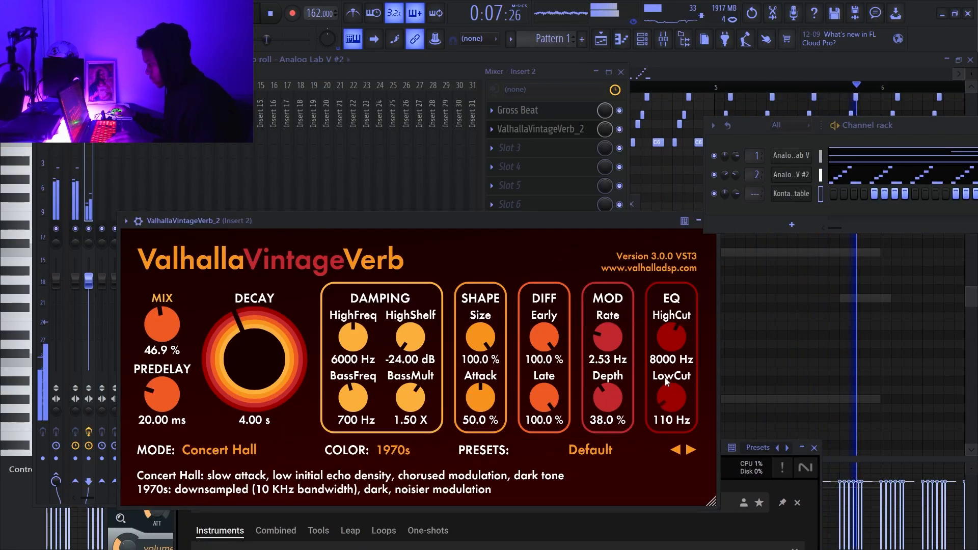
click(802, 175)
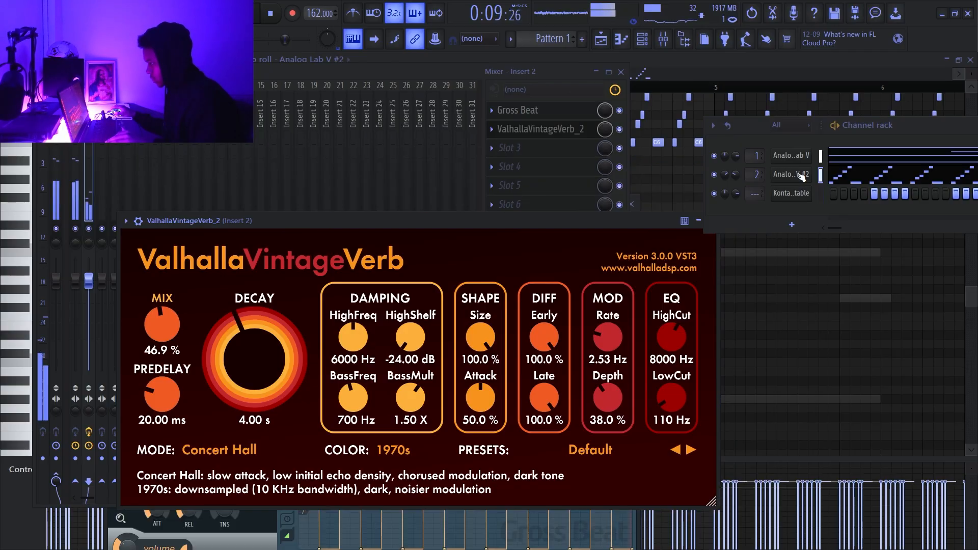
click(782, 176)
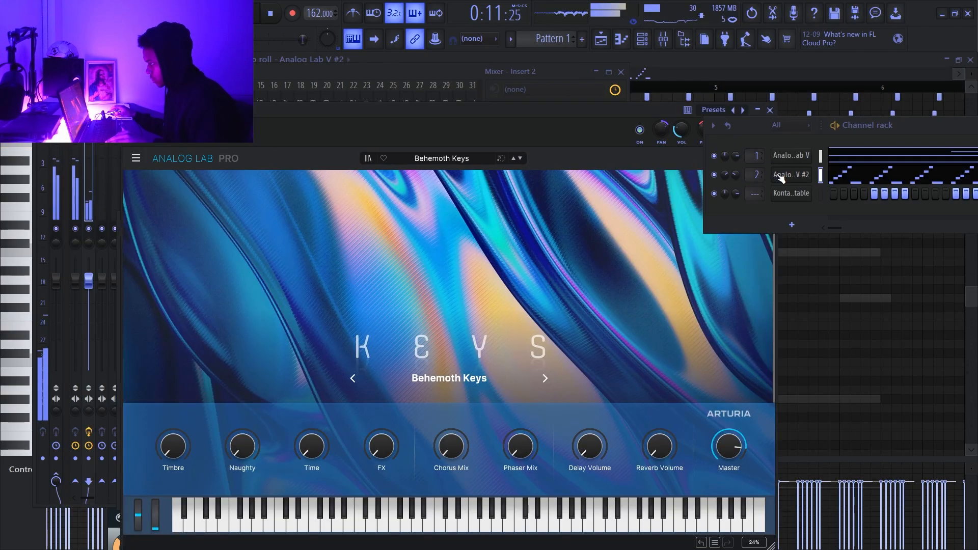
drag(672, 131, 606, 126)
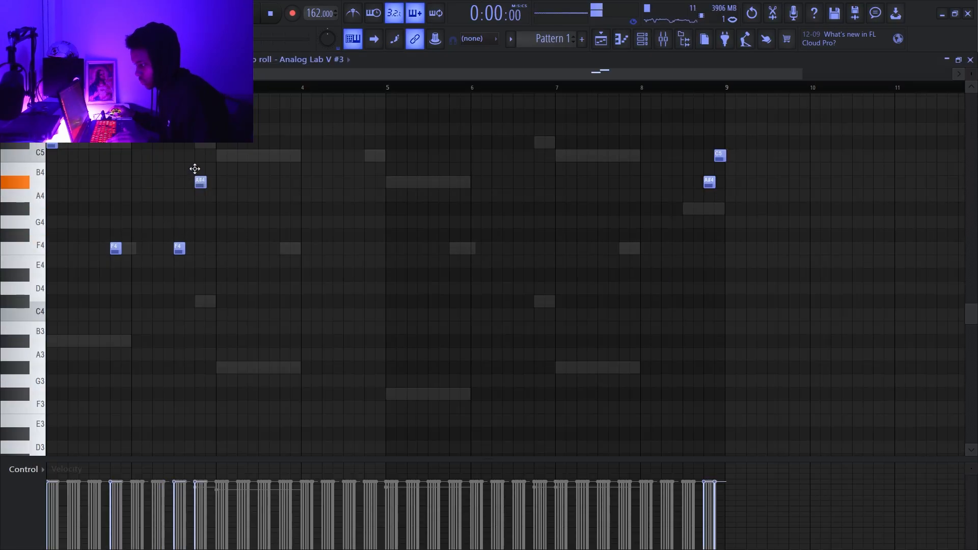
- Make the Analog Lab V #3 notes legato, then shift bar 2's second F4 and A#4 one beat earlier and the C#5 half a beat
key(ctrl+l)
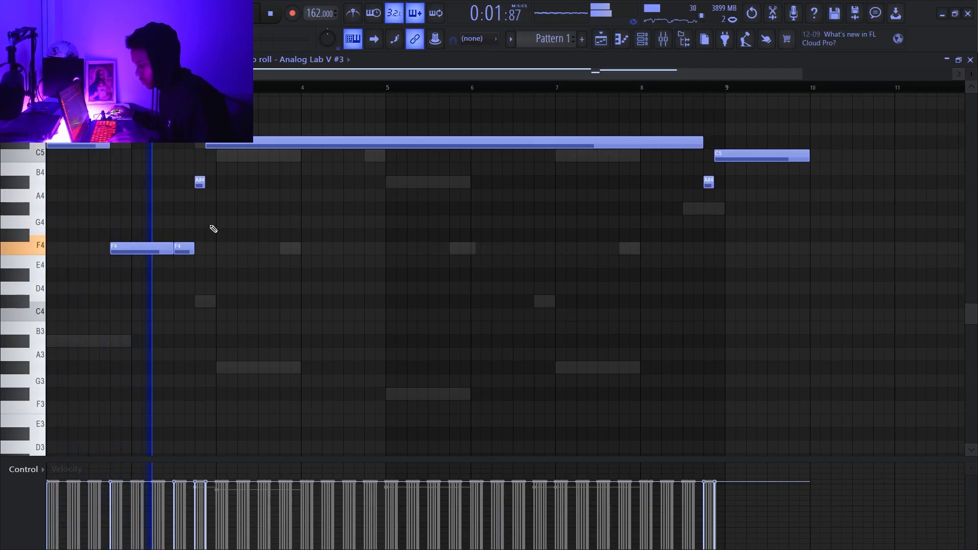
drag(179, 252, 158, 246)
drag(200, 179, 179, 179)
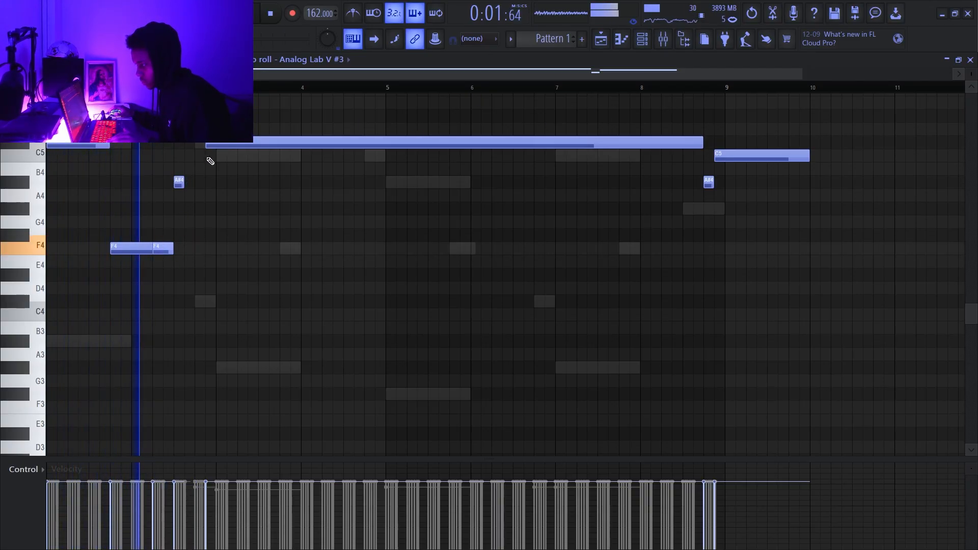
drag(211, 146, 202, 145)
- Add a long C5 at the start of bar 3, replay the melody, and make all its notes legato
key(space)
click(214, 154)
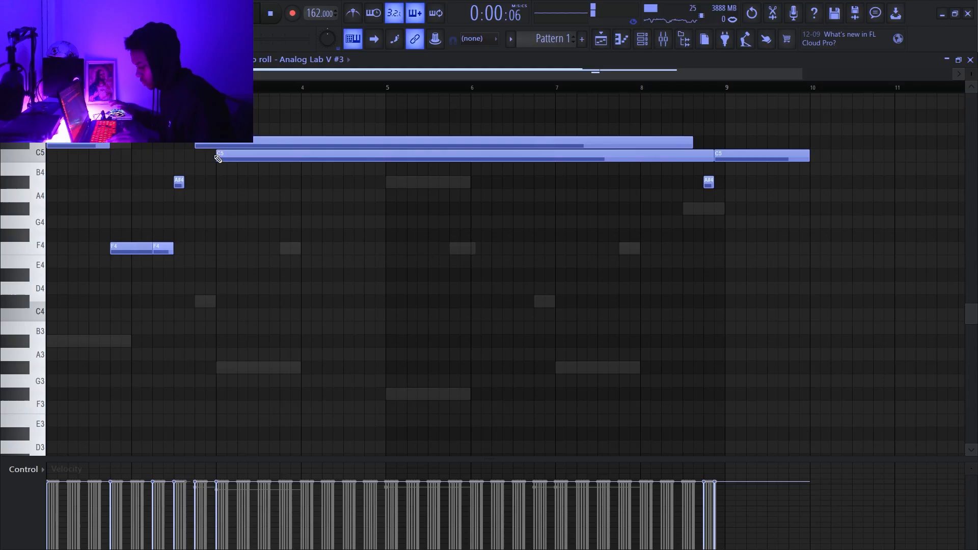
key(space)
key(ctrl+a)
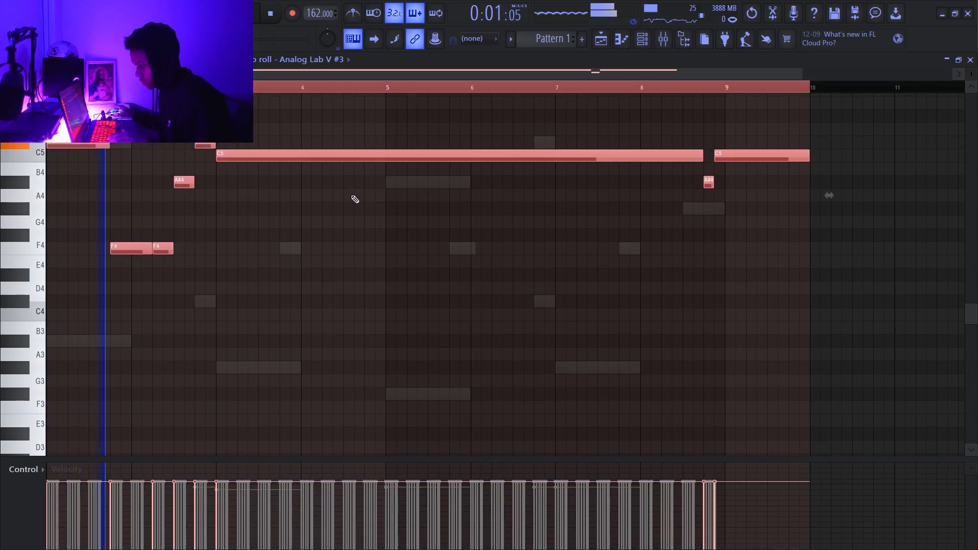
- Mute the Analog Lab V #2 arpeggio channel and clear the melody's note selection
click(654, 39)
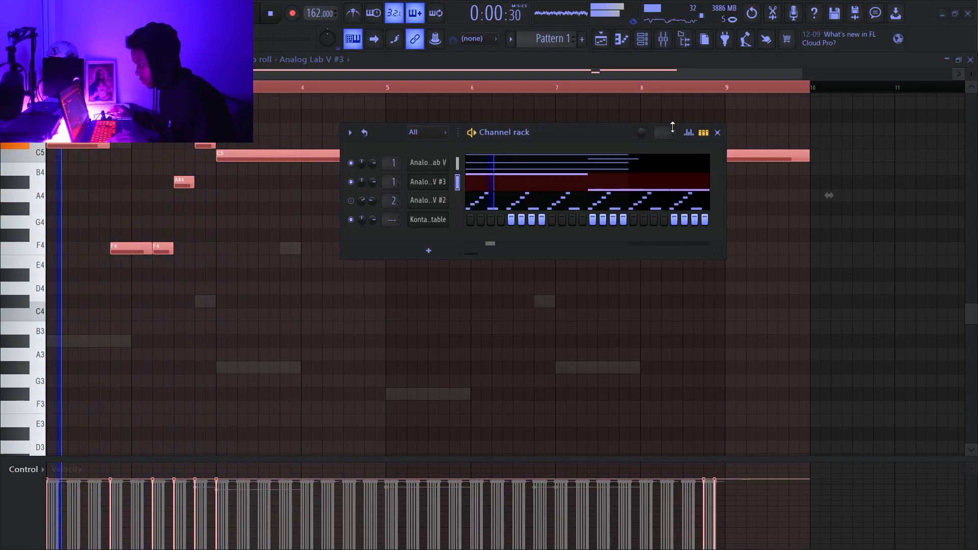
click(717, 133)
ctrl+click(591, 90)
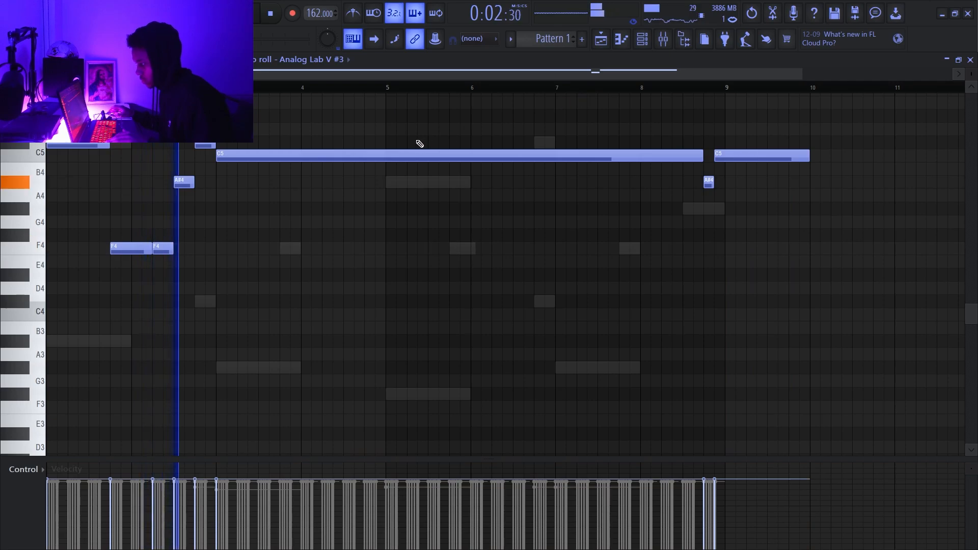
- Shorten the bar 3 C5 to one bar, add a one-bar F4 at bar 4, and replay the melody
scroll(420, 143, up, 1)
drag(702, 196, 298, 203)
drag(299, 224, 296, 301)
key(space)
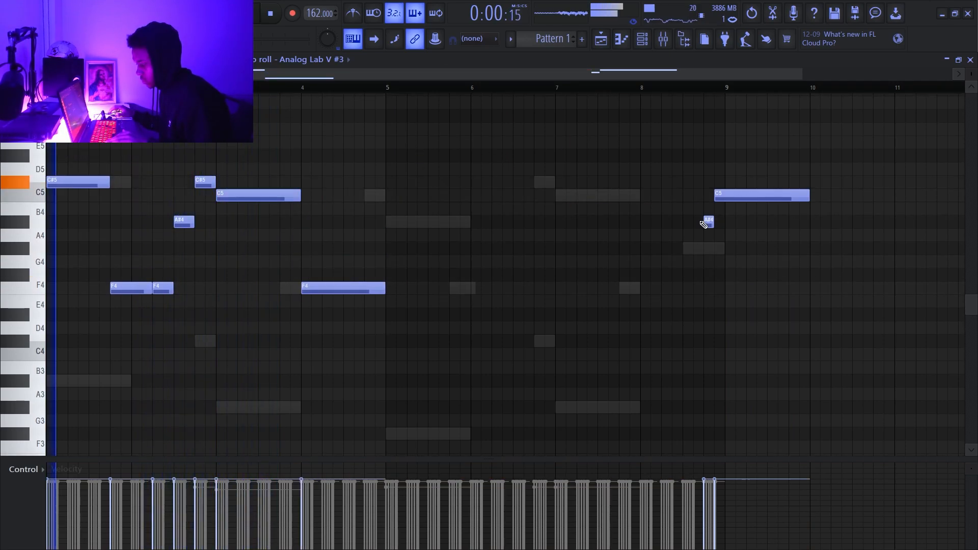
- Trim the final C5 to end with bar 8 and duplicate the first four bars of melody into bars 5 to 8
drag(760, 239, 724, 232)
drag(536, 123, 1, 410)
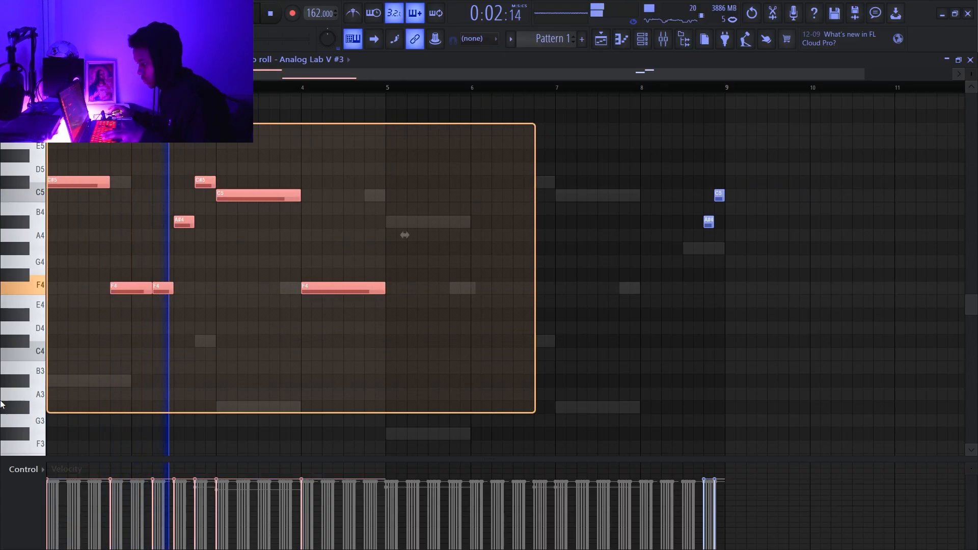
key(ctrl+b)
key(ctrl+d)
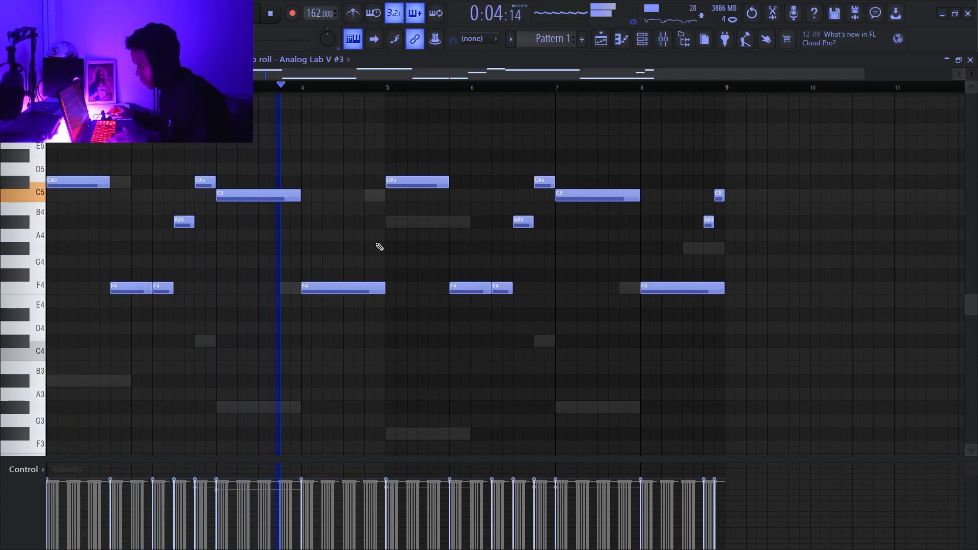
- Move the bar 4 F4 one beat earlier and make the notes legato so it extends to bar 5
key(space)
key(space)
drag(334, 288, 312, 289)
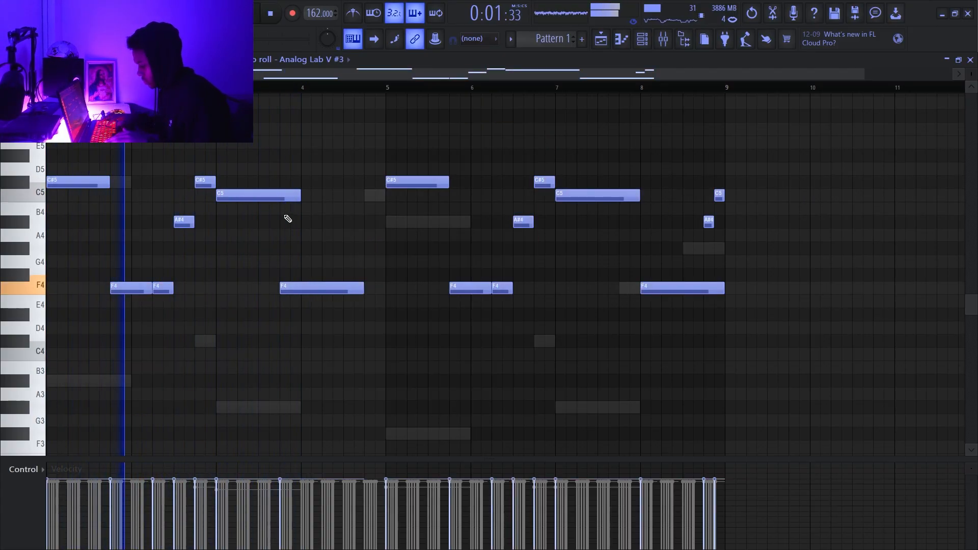
key(ctrl+l)
- Replace the bar 8 F4 with one starting on beat 4 of bar 7 and trim the preceding C5 to meet it
right_click(660, 290)
click(621, 287)
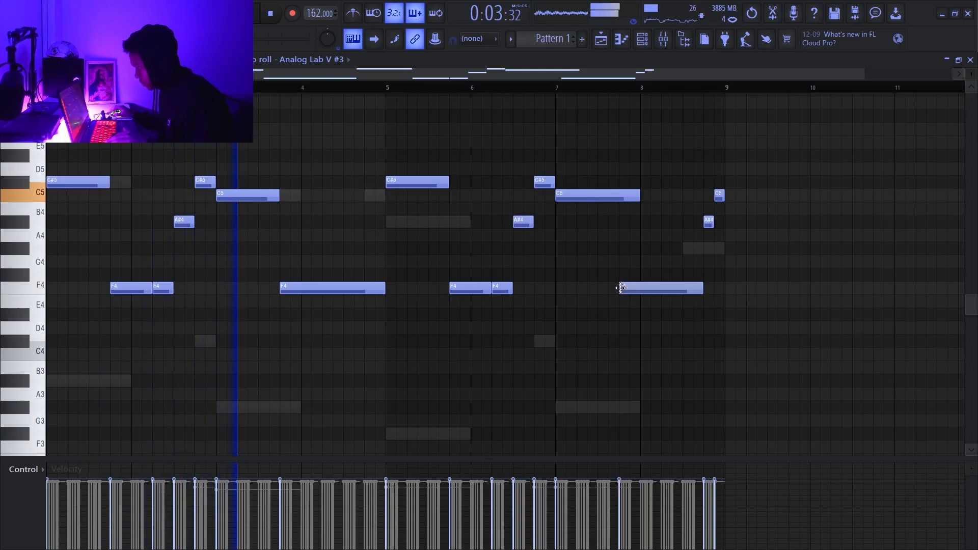
key(ctrl+l)
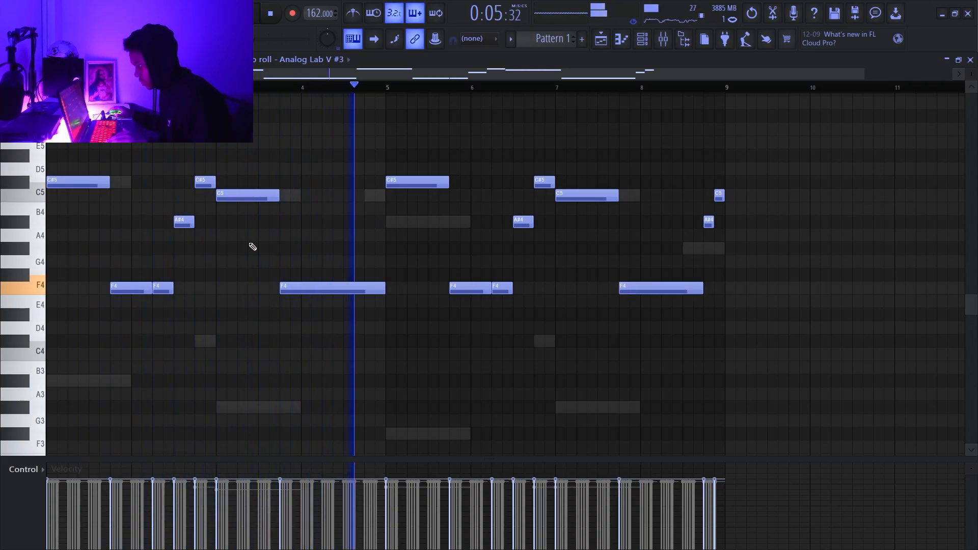
- Replay the melody and copy the F4, A#4 and C#5 group from bar 2 into bar 4
key(space)
drag(172, 276, 350, 284)
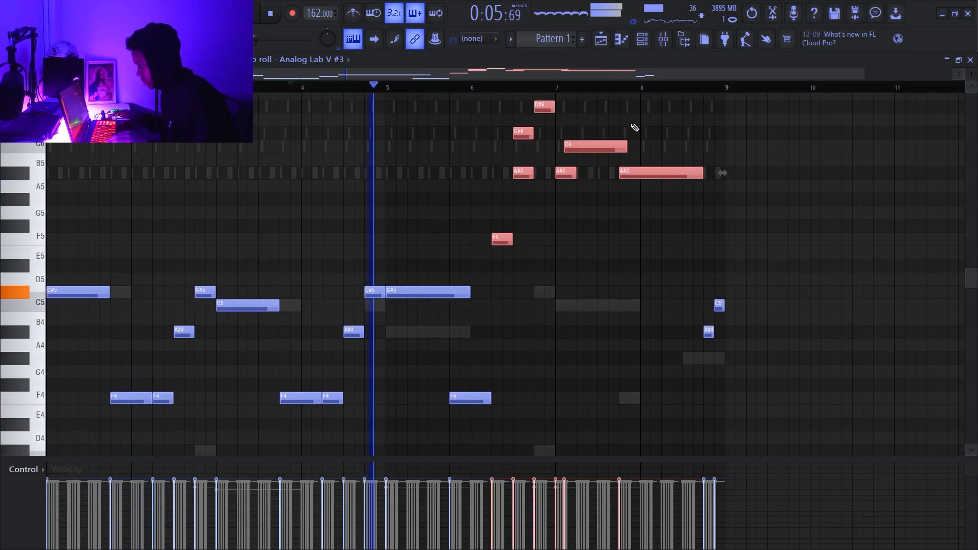
scroll(633, 126, down, 4)
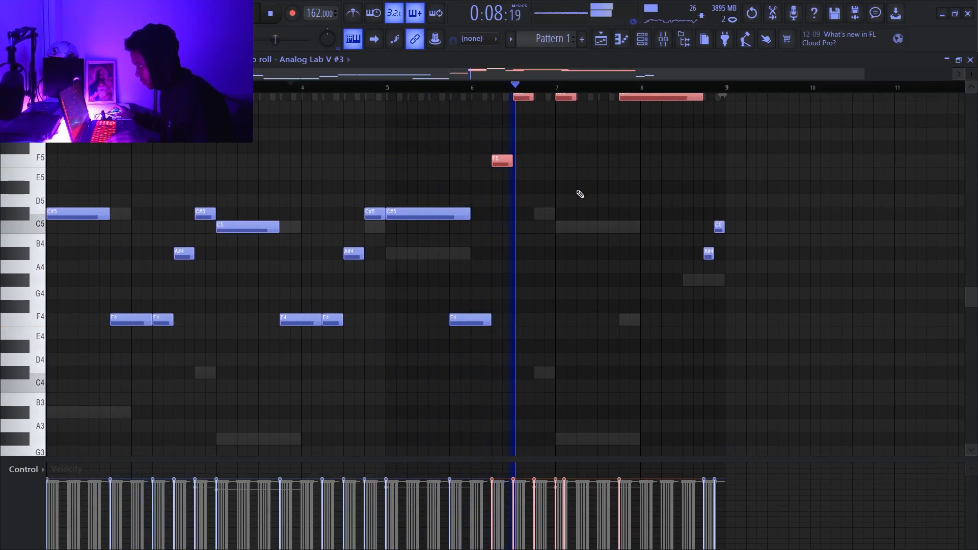
- Move the long A#5 that starts late in bar 7 down to F5 and replay the melody
scroll(678, 199, up, 3)
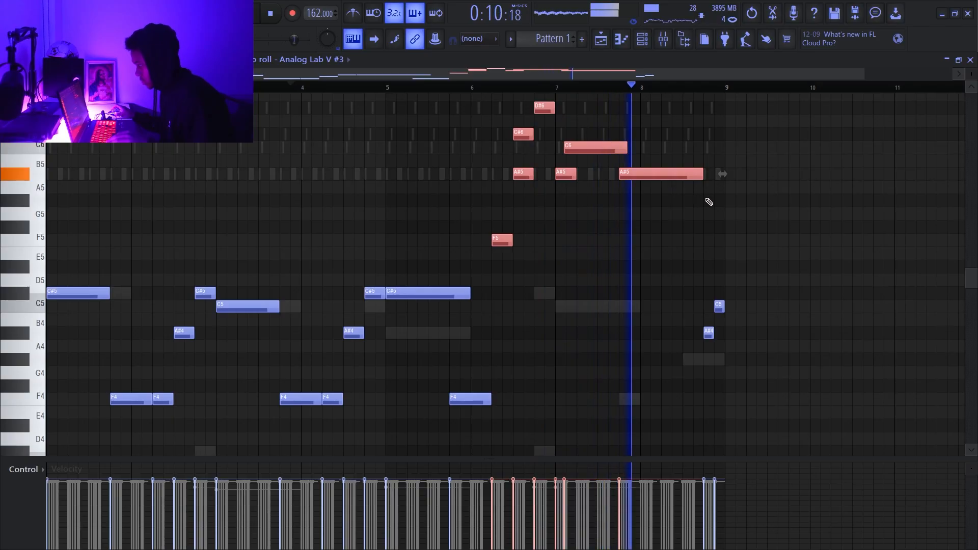
key(space)
drag(645, 172, 644, 236)
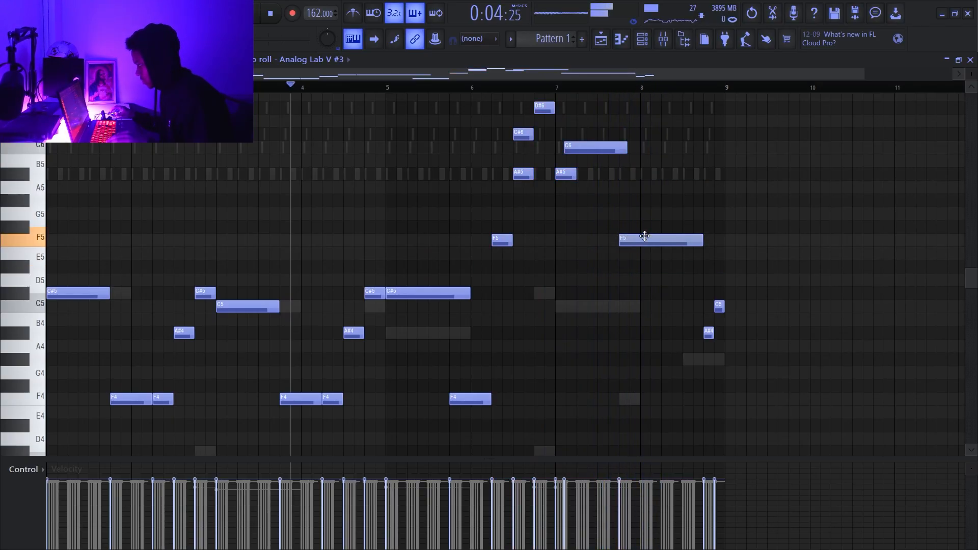
key(space)
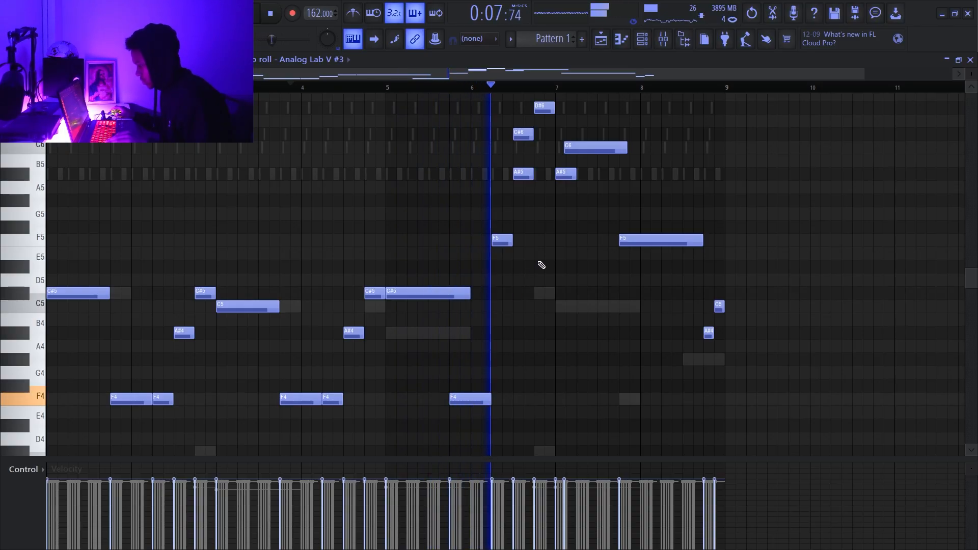
- Trim the bar 5 C#5 to end where the F4 begins and shorten the bar 7 C6 slightly
key(space)
drag(470, 294, 461, 294)
key(space)
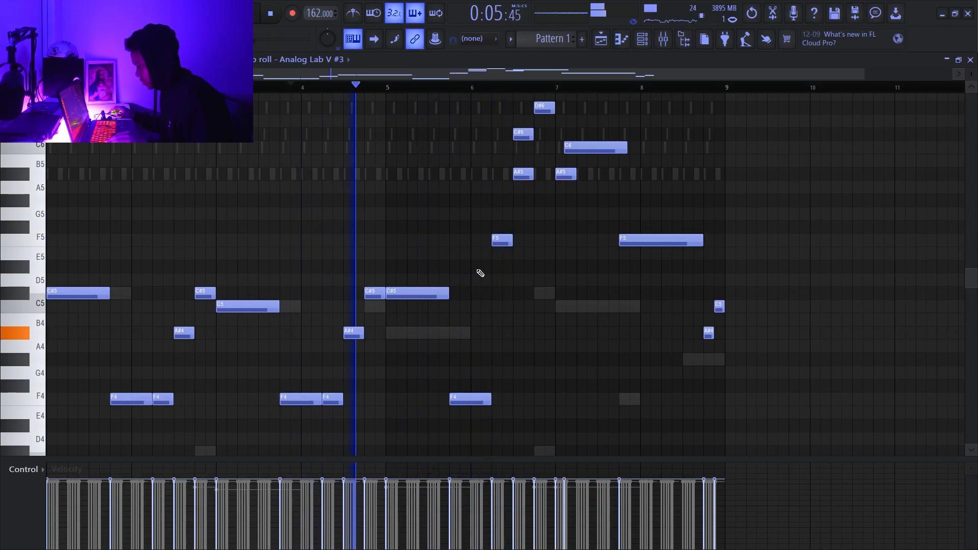
scroll(476, 273, down, 3)
drag(624, 101, 615, 102)
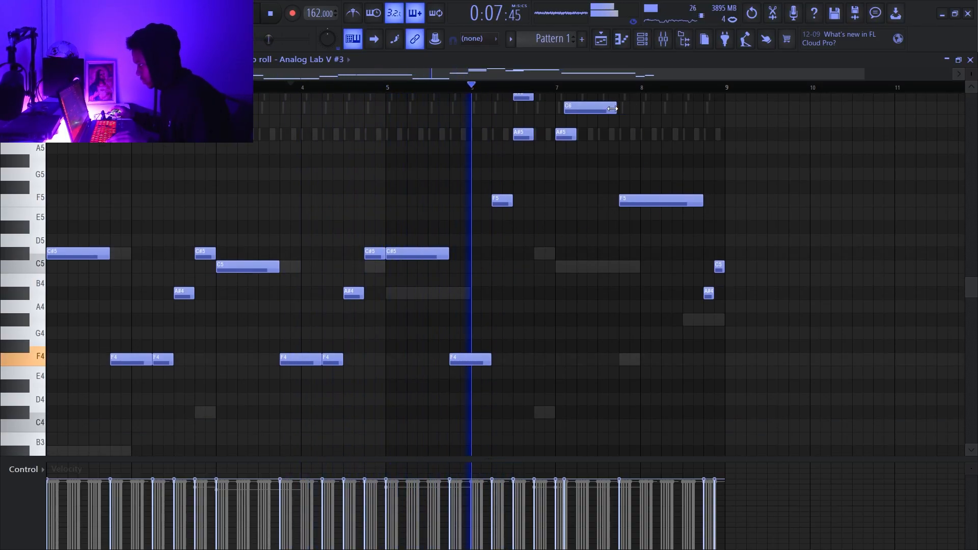
scroll(637, 135, up, 3)
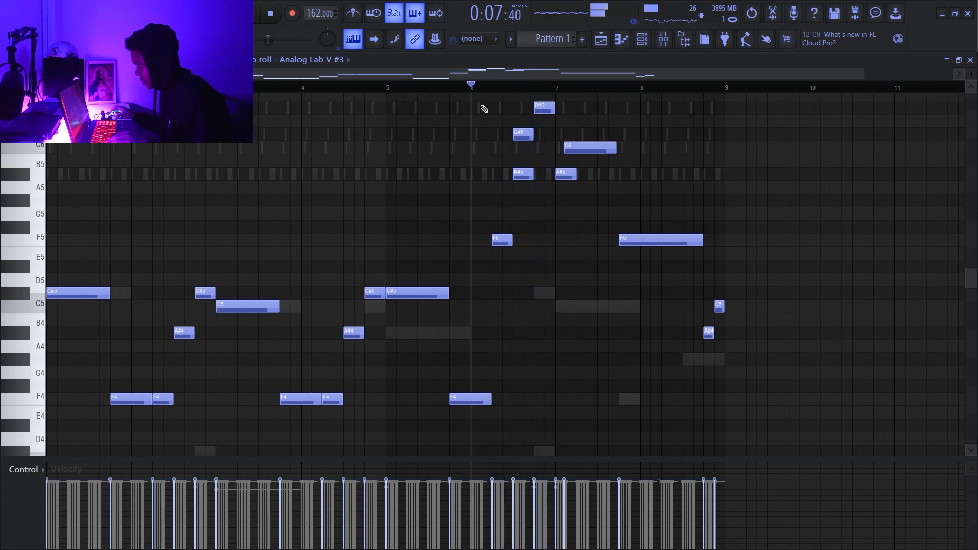
- Delete the A#5 in bar 6 and lengthen the bar 6 F5 to a beat and a half
key(space)
right_click(523, 175)
key(space)
key(space)
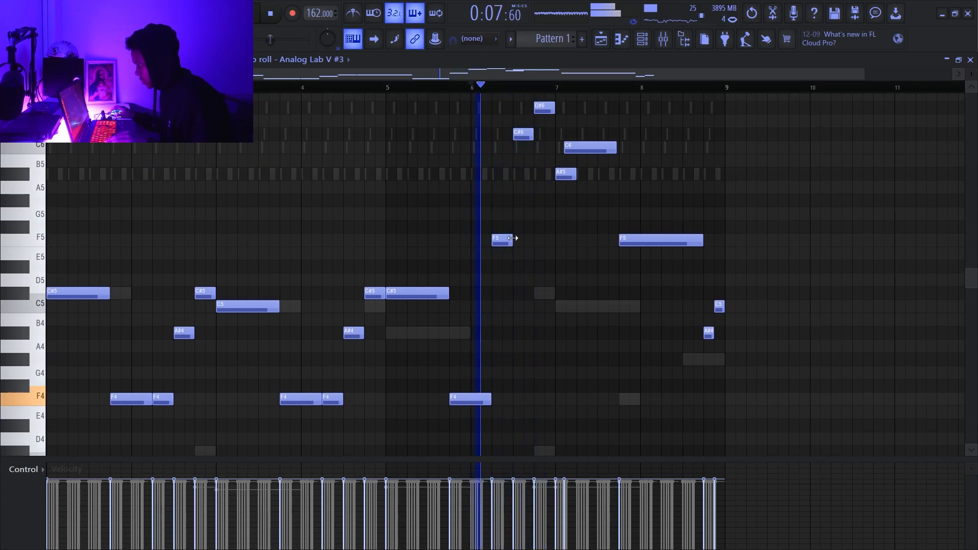
drag(513, 238, 524, 238)
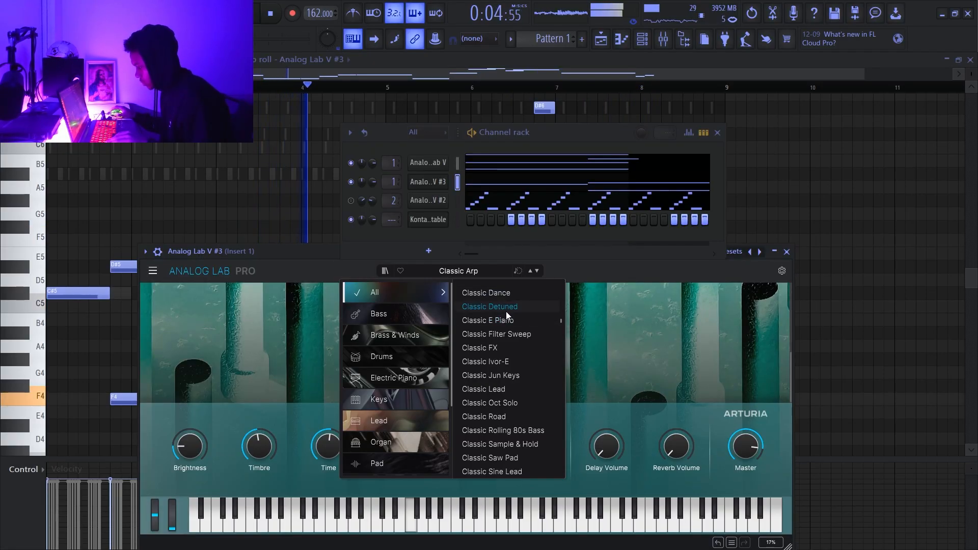
- Audition the Classic Lead and Classic Road presets on Analog Lab V #3, load Classic Sine Lead, and return to the melody notes
click(509, 388)
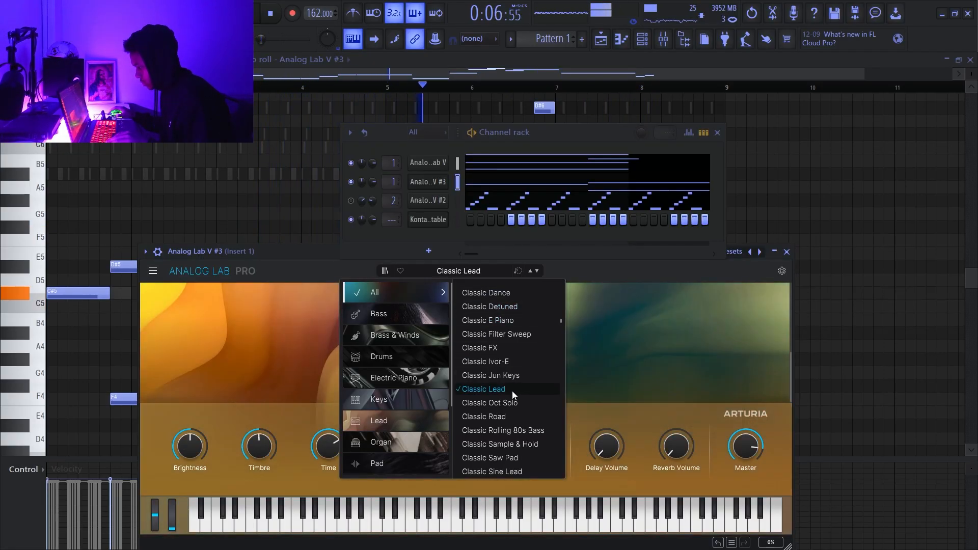
click(502, 415)
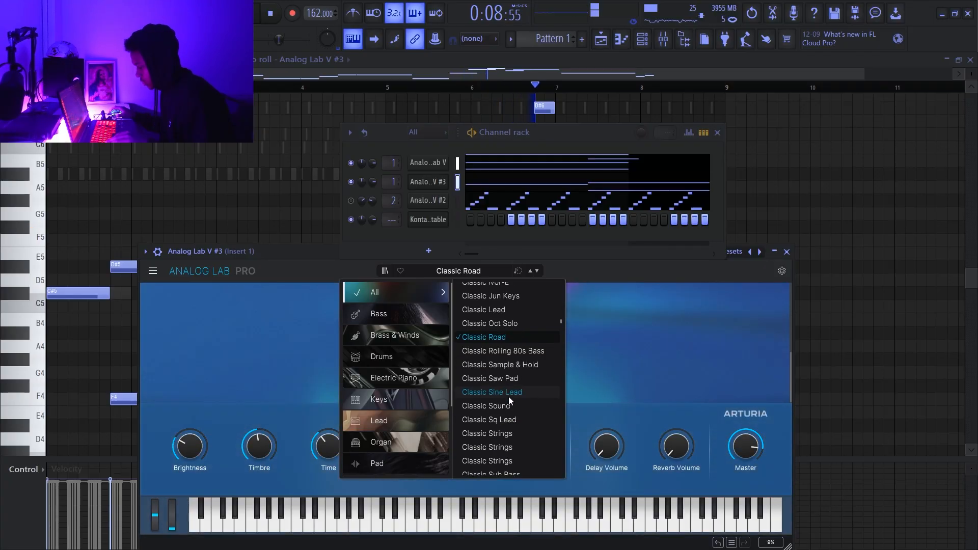
scroll(513, 397, down, 1)
click(514, 369)
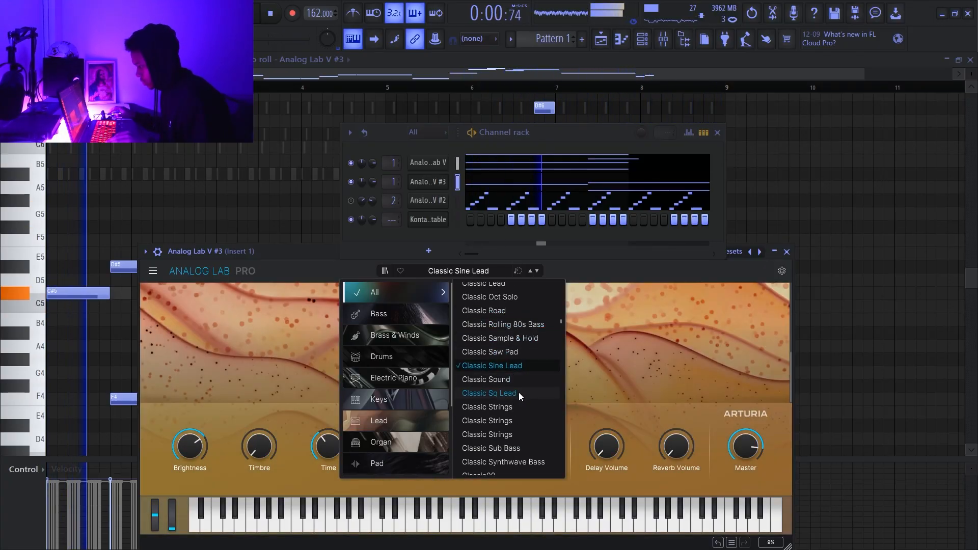
click(786, 252)
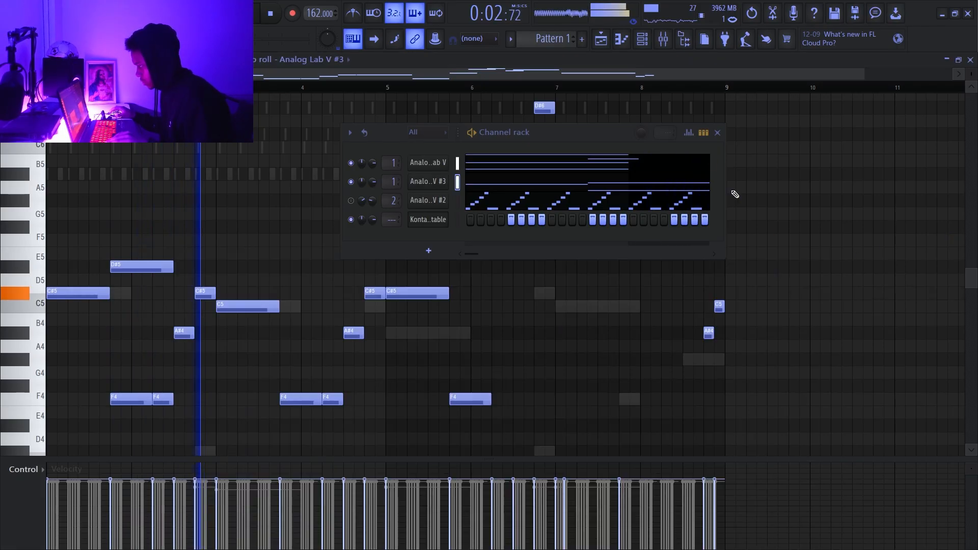
click(717, 133)
- Add an A#4 at the start of bar 3 under a slightly delayed C5, and delete the D#5 above the first F4
click(220, 333)
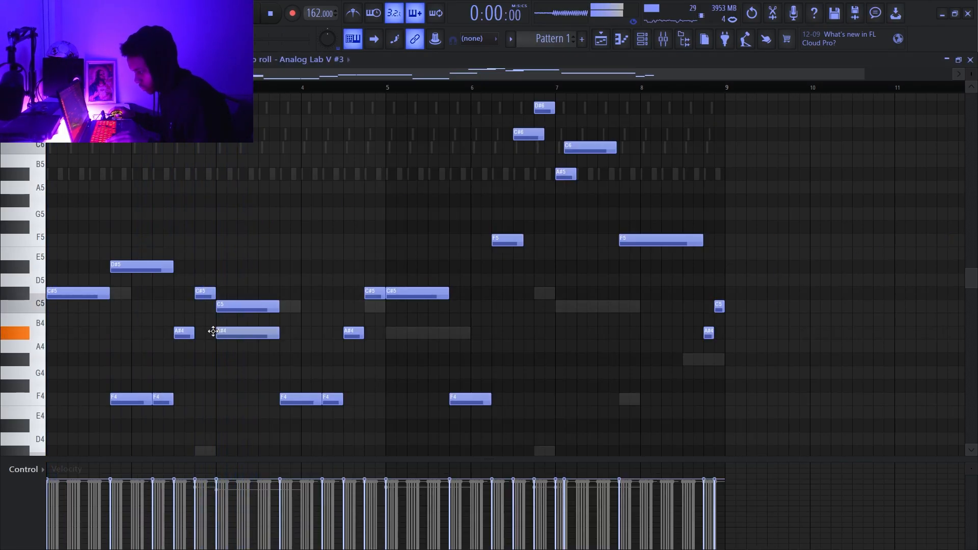
key(space)
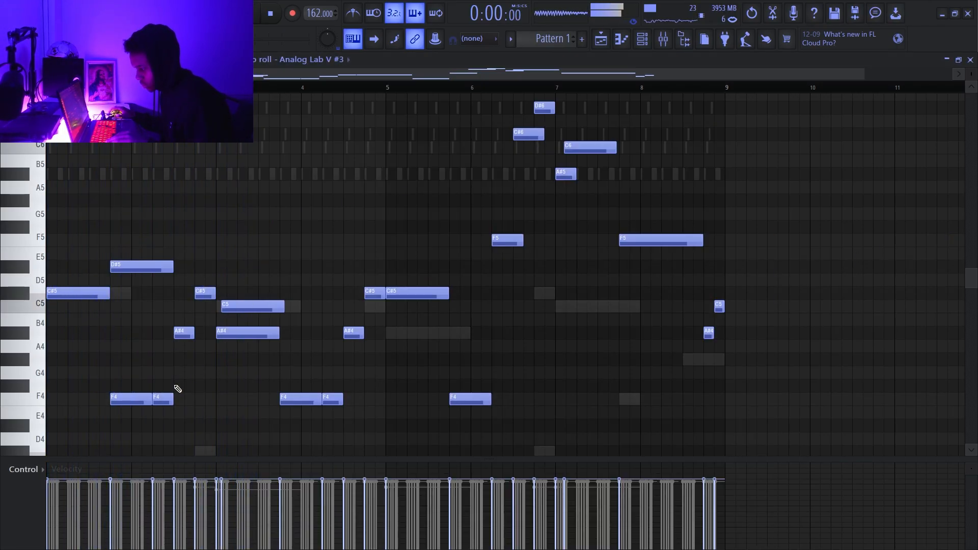
drag(134, 271, 169, 265)
key(space)
right_click(171, 266)
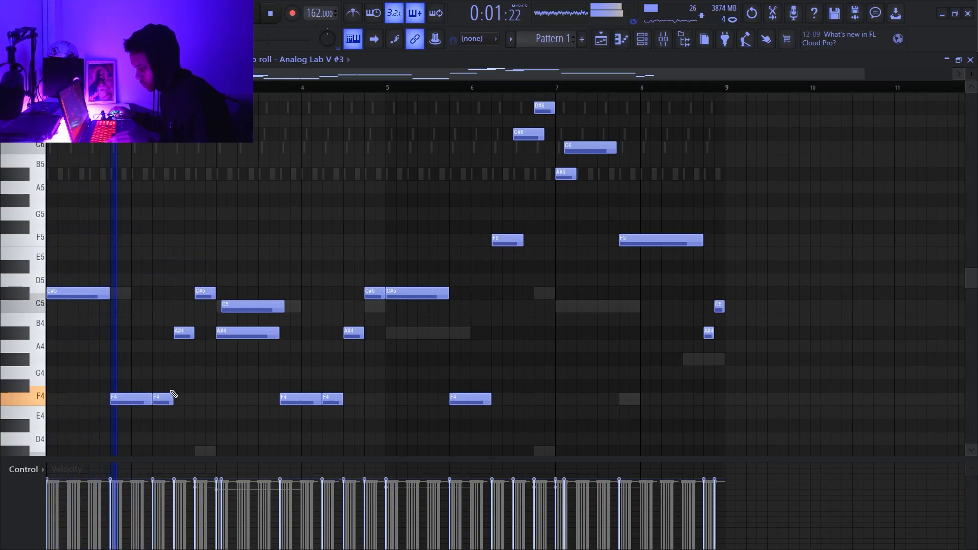
- Delete the repeated F4 in bar 2 and lengthen the F4 before it toward the A#4
scroll(211, 362, down, 2)
key(space)
scroll(153, 326, up, 3)
key(space)
right_click(157, 323)
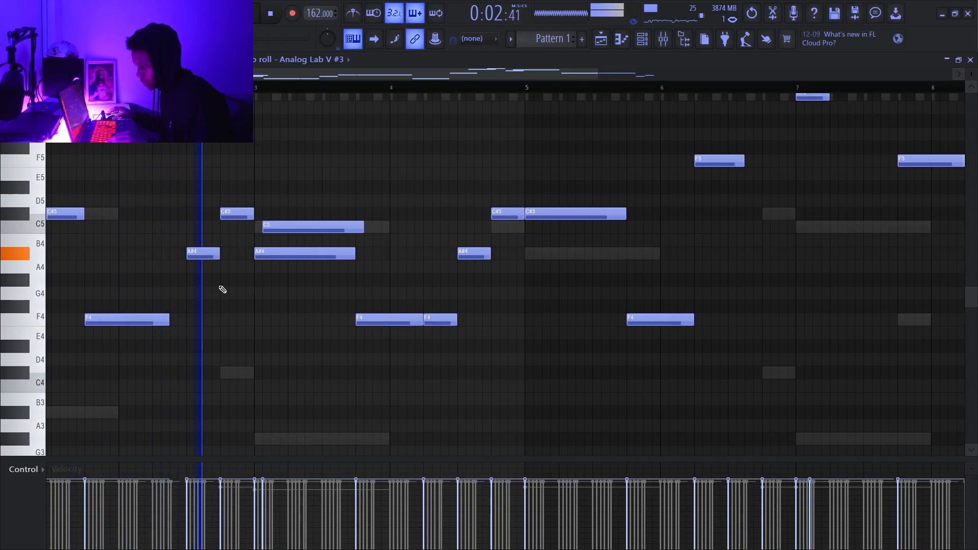
- Lengthen the bar 2 A#4 slightly and extend the F4 leading into bar 4 until it meets the next A#4
drag(215, 254, 224, 253)
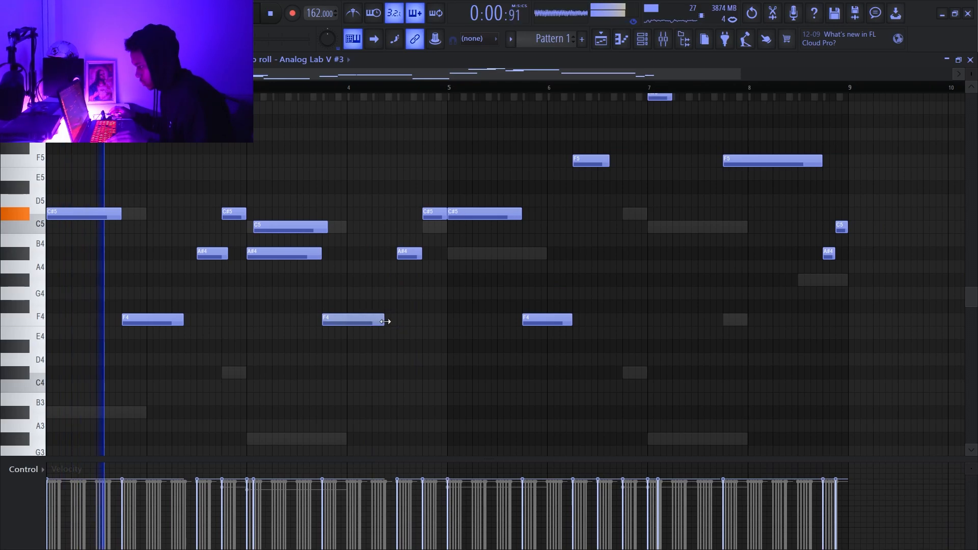
drag(385, 322, 398, 321)
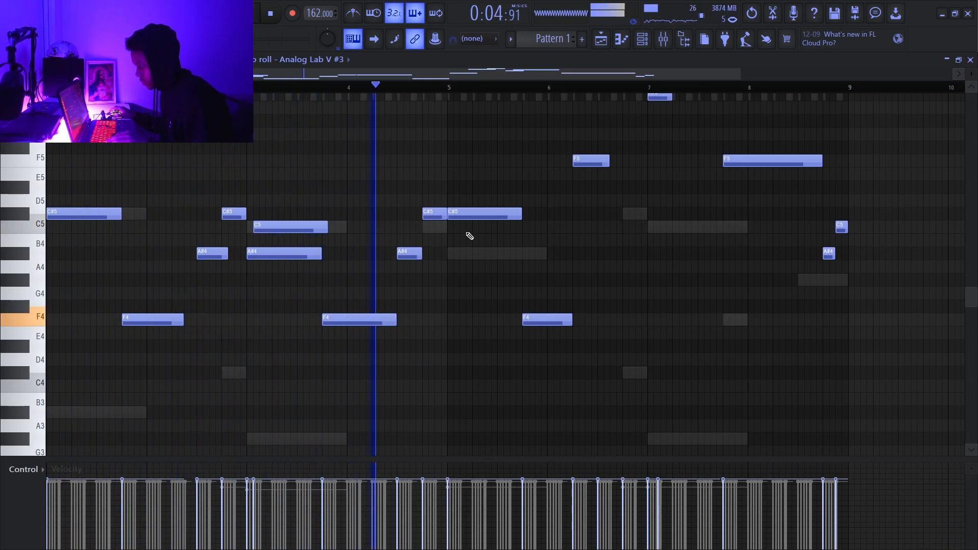
- Try a C5 starting just before bar 5 beneath the long C#5, replay the passage, and delete the added note
scroll(605, 212, up, 2)
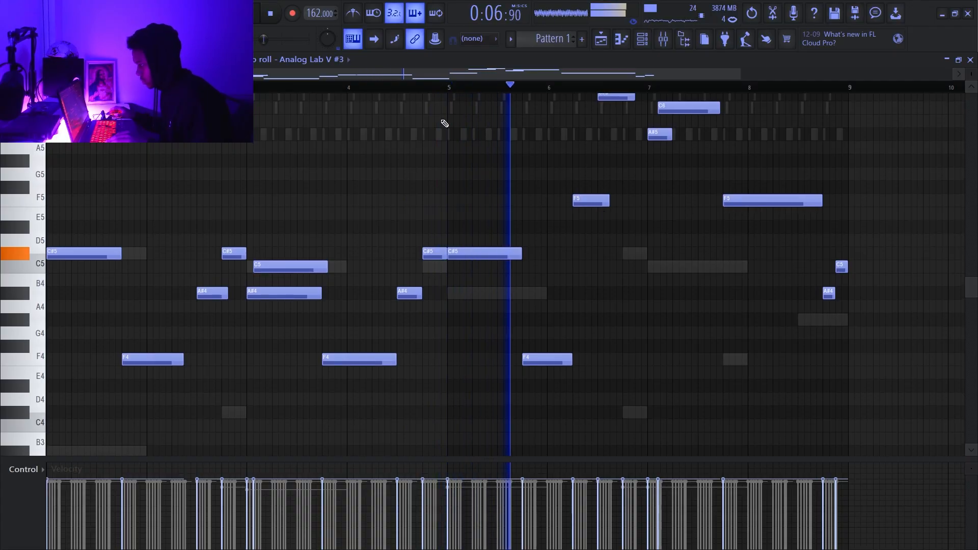
click(375, 87)
scroll(436, 245, up, 4)
key(space)
click(450, 268)
key(space)
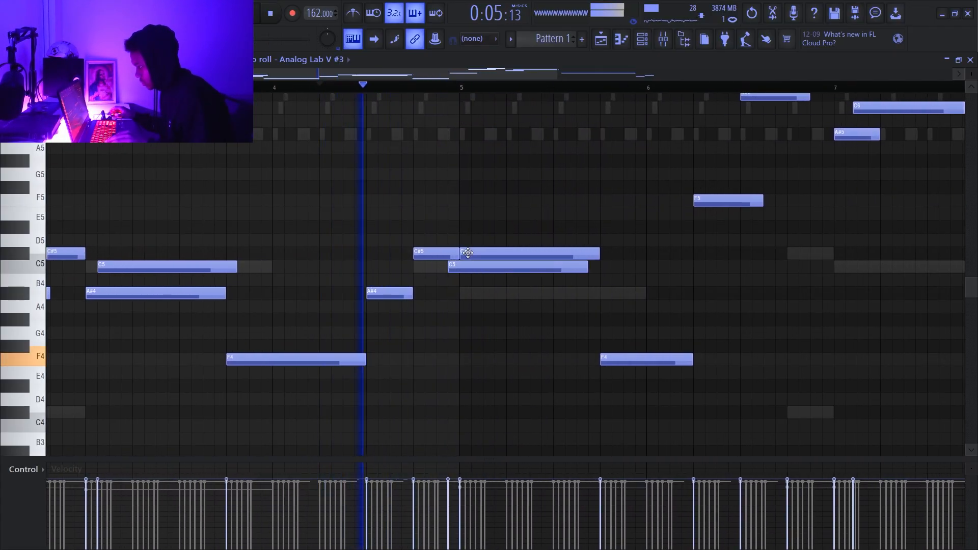
drag(467, 252, 524, 256)
scroll(582, 222, down, 3)
key(space)
key(space)
right_click(511, 271)
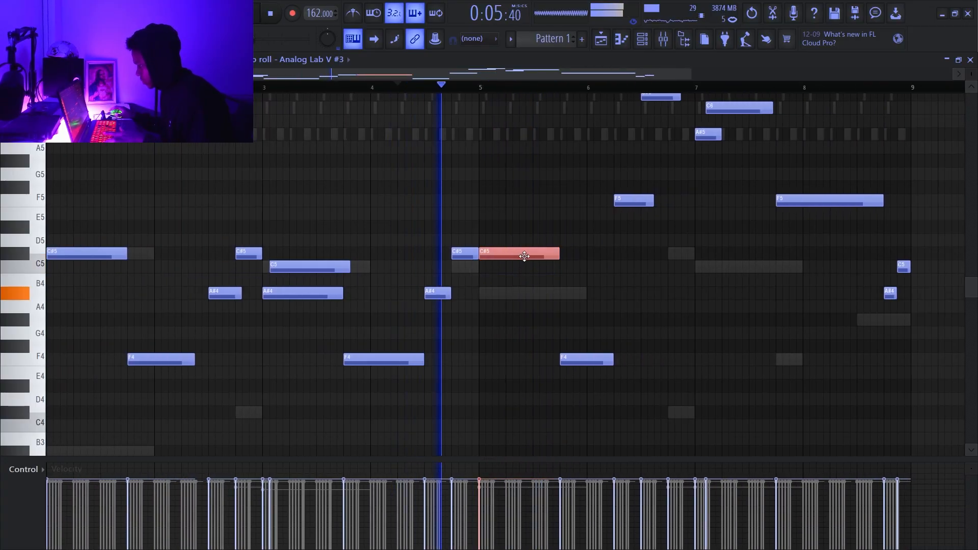
- Bring up the channel rack and transpose the notes of all layers up three semitones
scroll(625, 268, down, 2)
scroll(642, 262, up, 2)
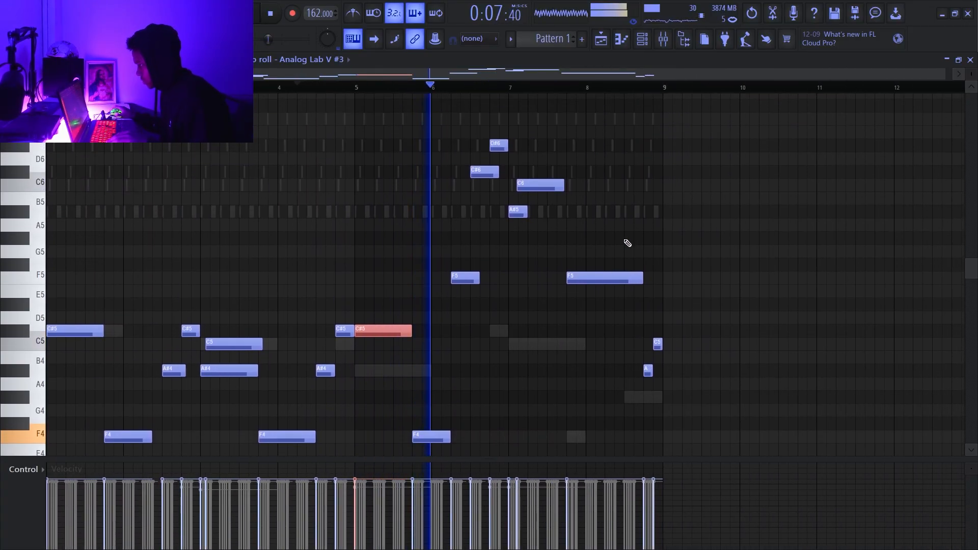
click(641, 40)
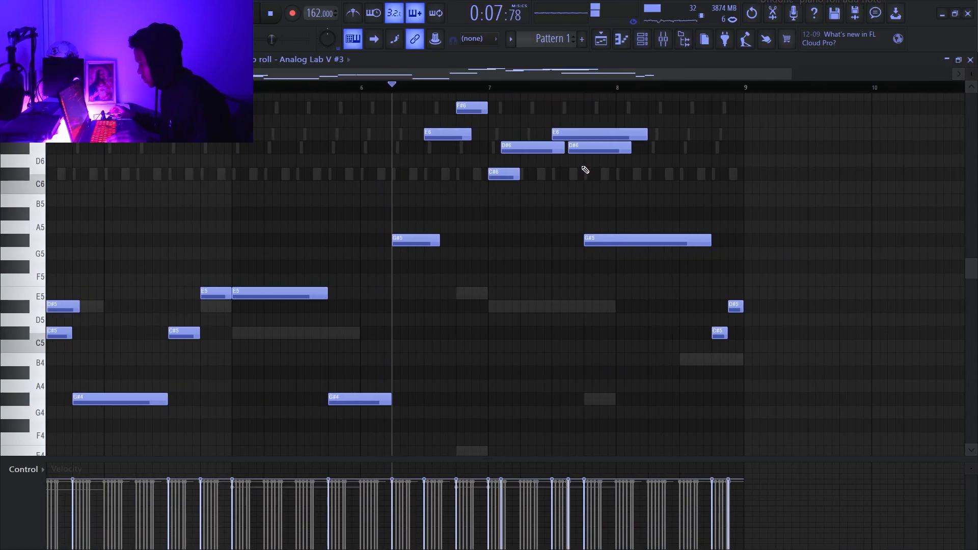
- Shift the overlapping E6 and D#6 late in bar 7 slightly later, and undo the extra edit
key(space)
mouse_move(579, 136)
mouse_down()
mouse_move(604, 147)
mouse_move(604, 135)
mouse_move(619, 136)
mouse_move(618, 151)
mouse_move(583, 134)
mouse_move(594, 149)
mouse_up()
key(space)
- Replay bars 6 to 8 and lengthen the first D#6 in bar 7 slightly so it overlaps the E6
key(space)
key(space)
click(599, 151)
key(ctrl+z)
key(space)
key(space)
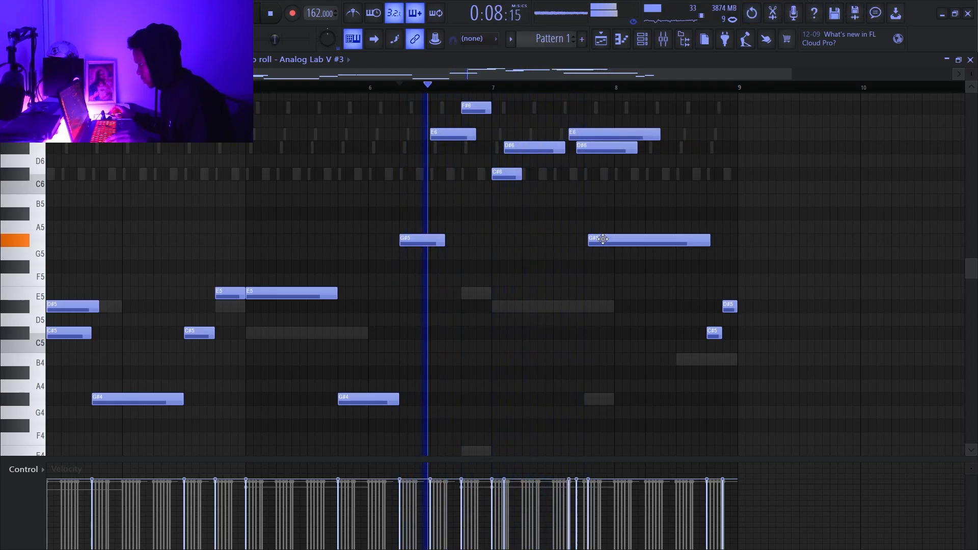
scroll(593, 237, up, 3)
key(space)
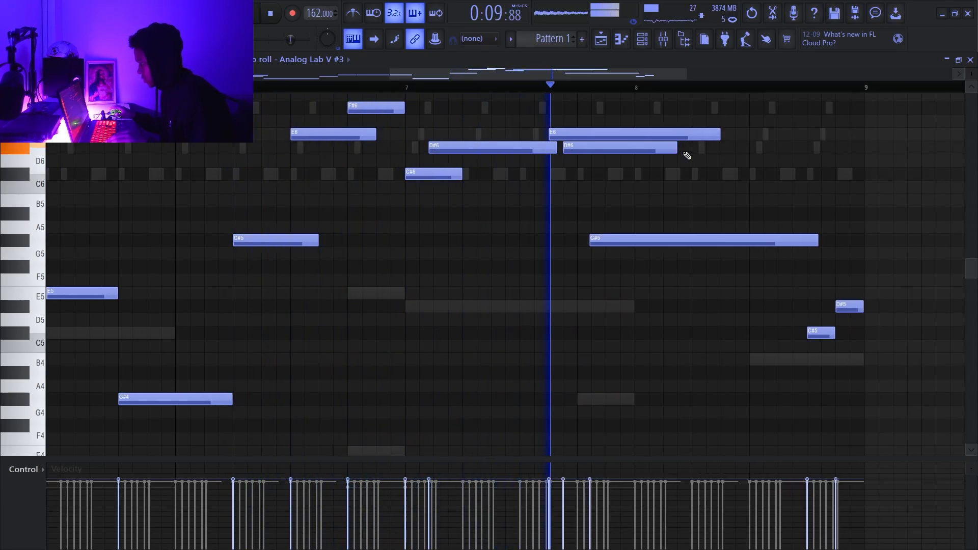
scroll(701, 203, down, 3)
key(space)
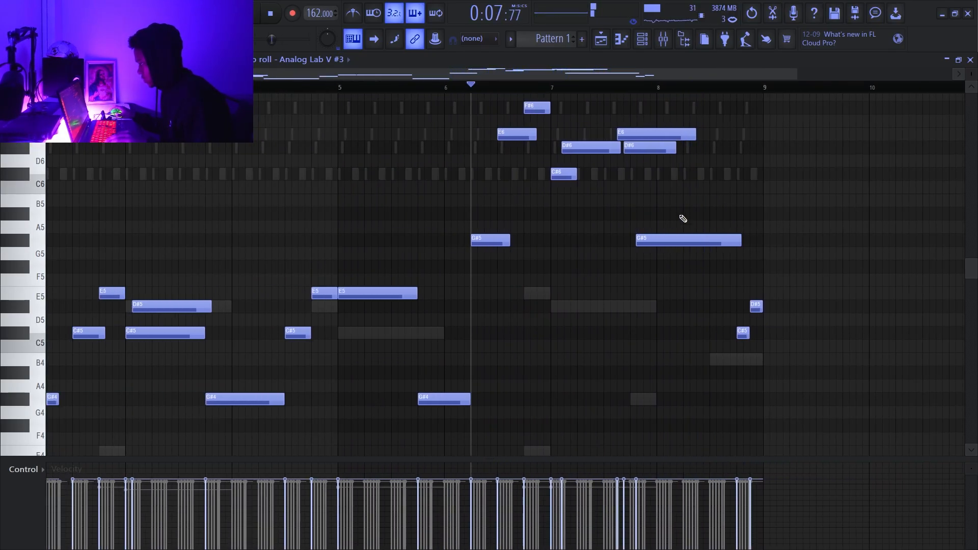
- Add a C#6 on beat 2 of bar 8, replay it, and trim it to a beat and a half
scroll(682, 219, down, 2)
click(689, 213)
drag(703, 216, 691, 175)
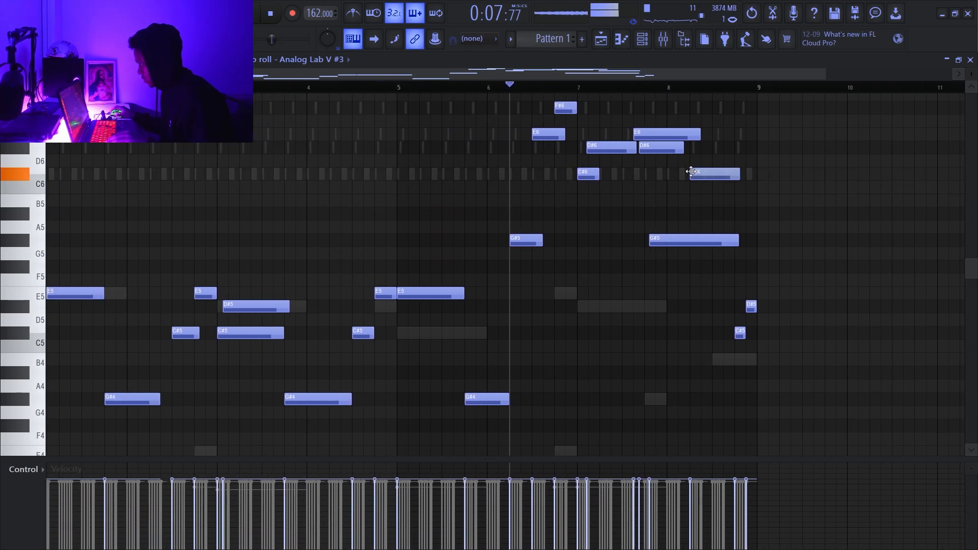
key(space)
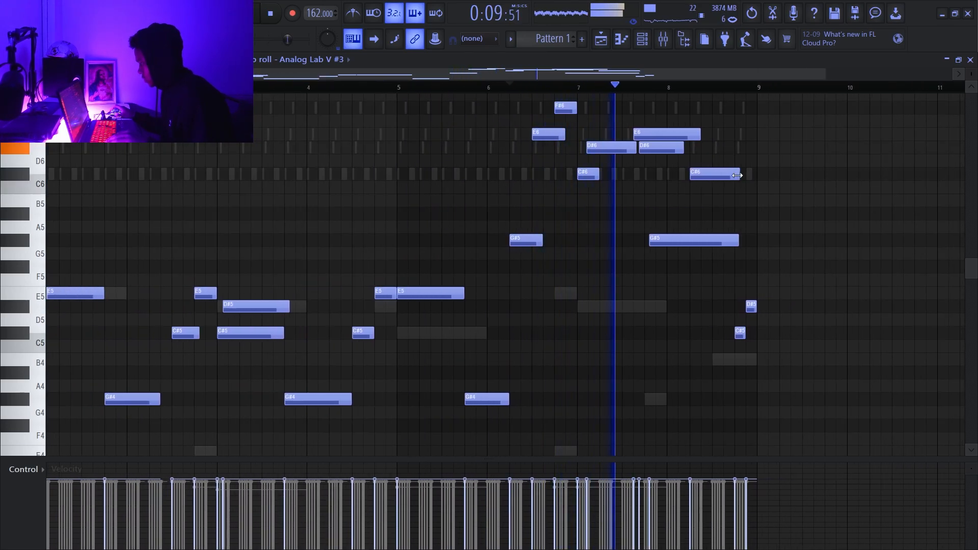
key(space)
scroll(724, 178, up, 2)
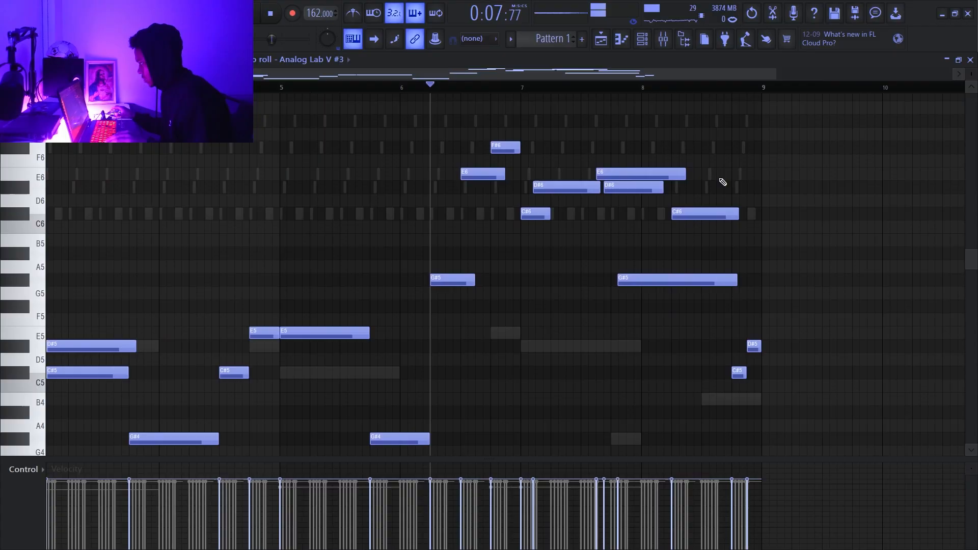
drag(729, 216, 716, 216)
- Raise the closing C#5 and D#5 of bar 8 by one octave
drag(769, 301, 735, 395)
key(ctrl+Up)
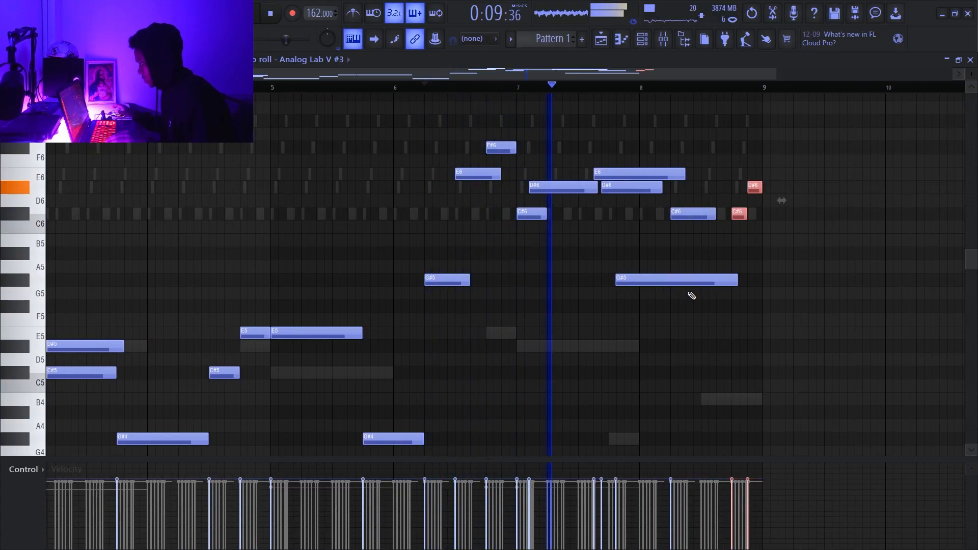
click(704, 190)
right_click(707, 193)
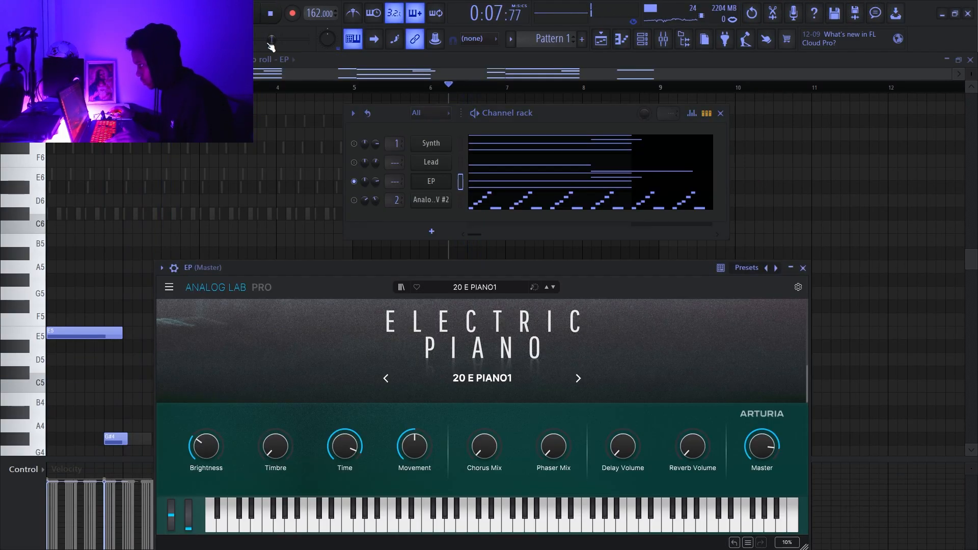
- Play the EP layer on its own and reset its channel volume to the default
key(space)
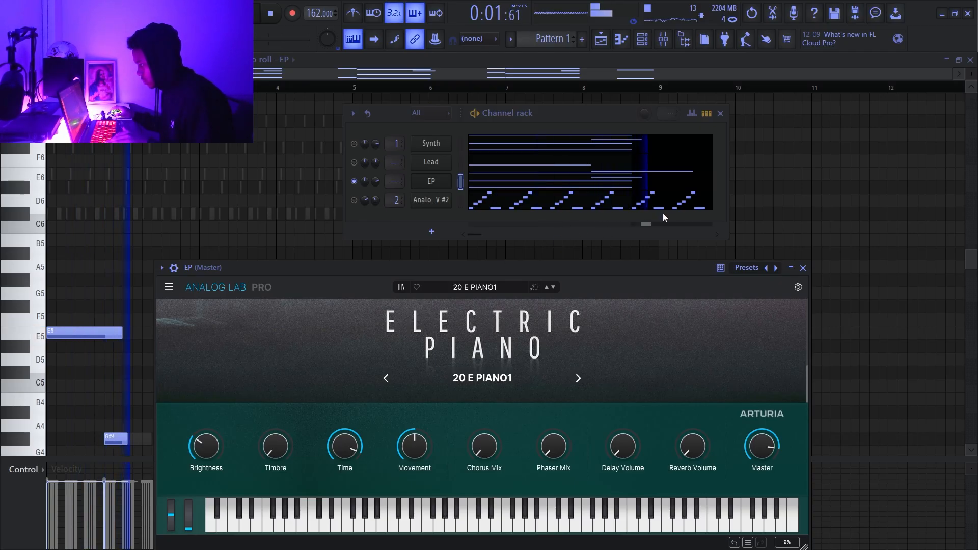
click(601, 182)
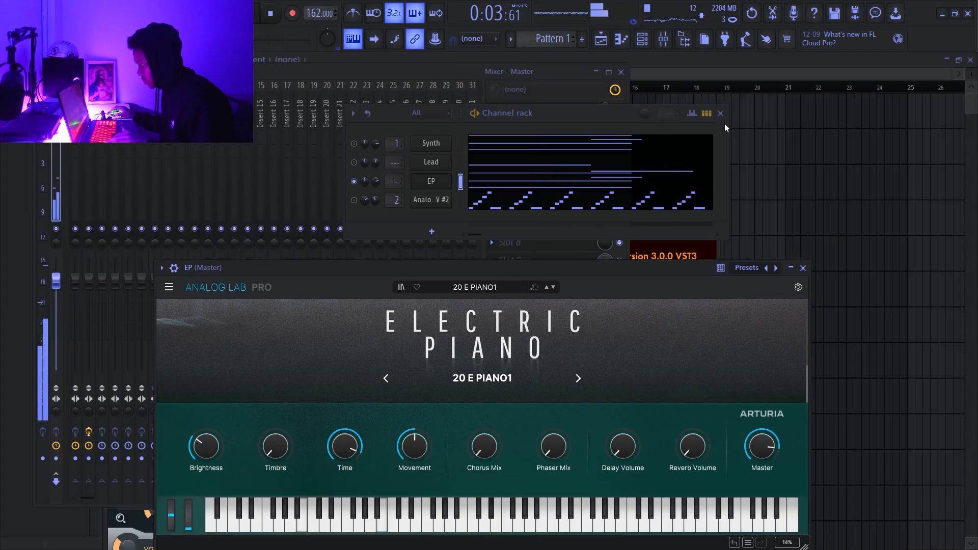
right_click(378, 183)
click(396, 191)
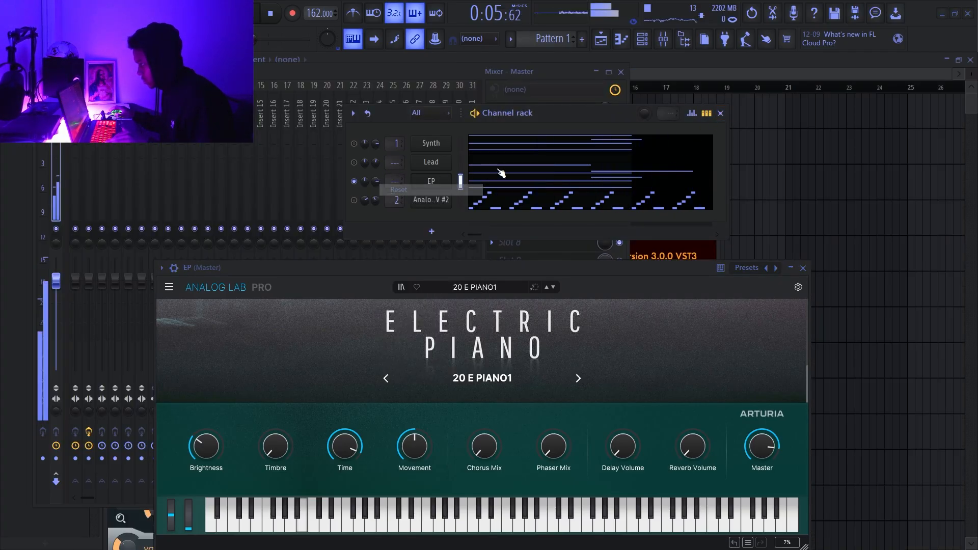
- Open the EP channel's notes in the piano roll and clear away its instrument window
click(515, 180)
click(517, 180)
click(630, 188)
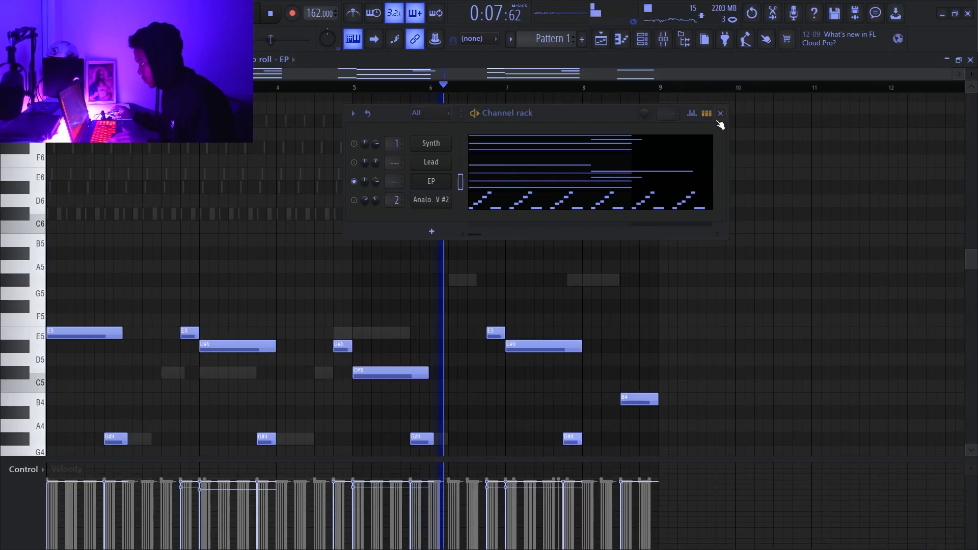
- Duplicate the EP layer's top melody notes three semitones lower and delay the original top notes by one step
click(721, 113)
scroll(535, 148, down, 4)
scroll(357, 160, up, 3)
key(space)
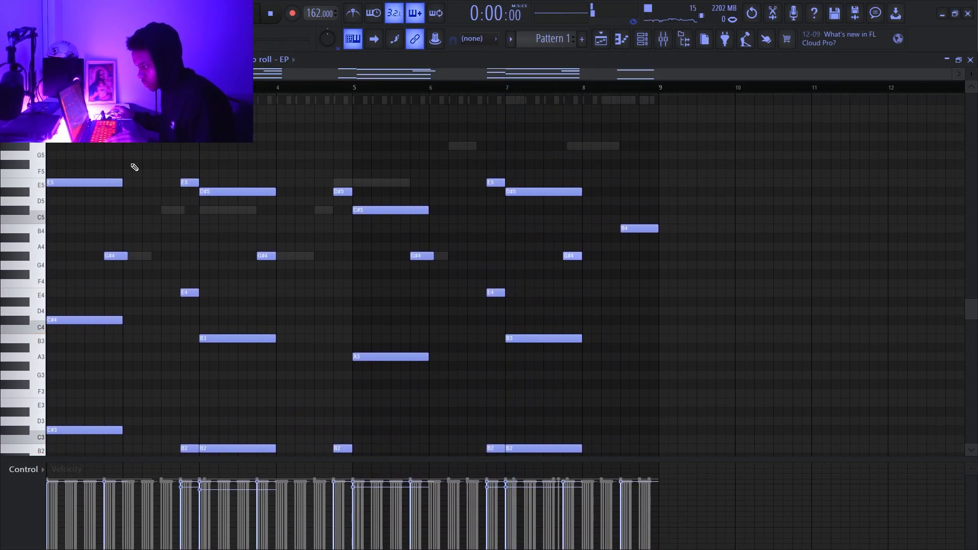
drag(10, 172, 41, 215)
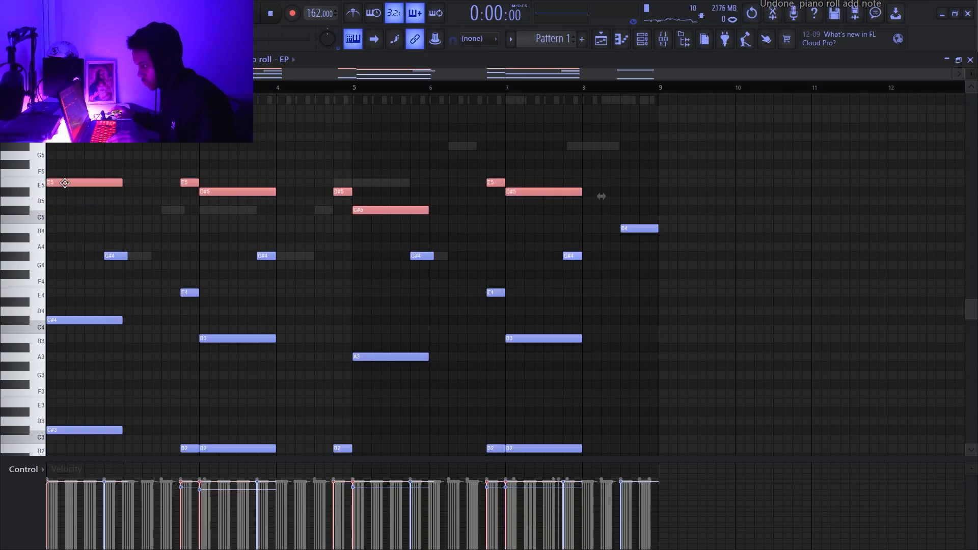
drag(65, 183, 66, 210)
drag(11, 166, 10, 193)
drag(59, 180, 64, 180)
- Shorten the added lower notes in bars 1 to 3 to half a beat, tuning those in bars 2 and 3 to D#5 and C#5
key(space)
drag(120, 210, 55, 210)
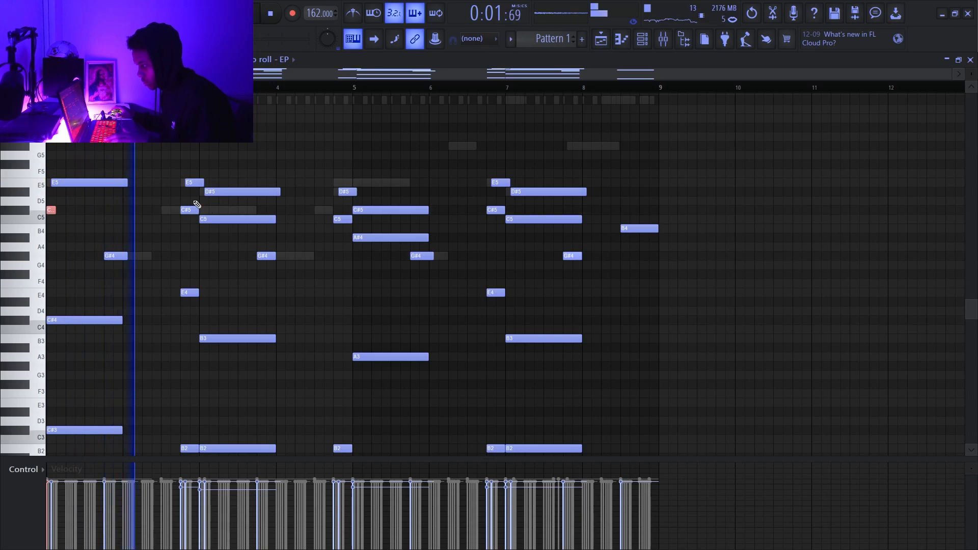
drag(274, 220, 208, 220)
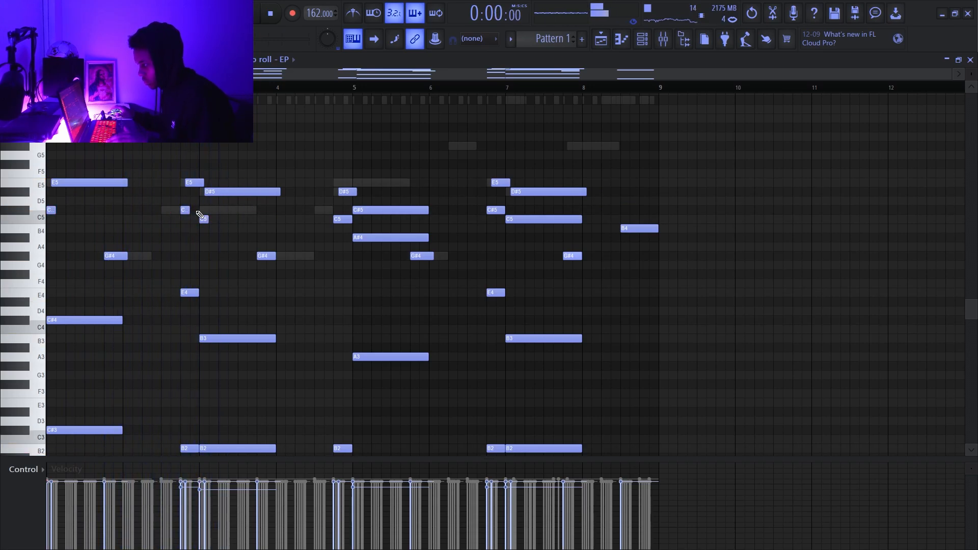
key(space)
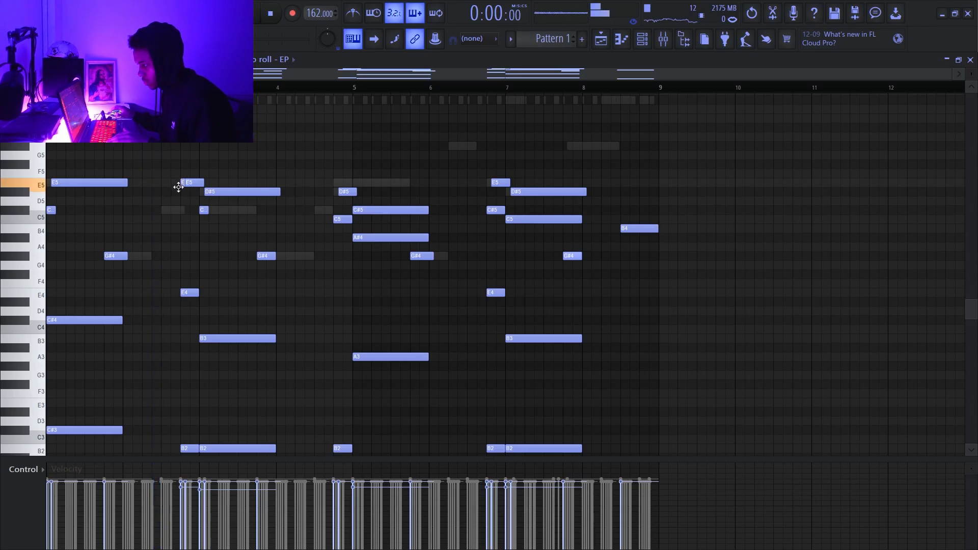
drag(178, 187, 179, 196)
key(space)
- Raise all EP notes one octave, then turn the lower grace notes in bars 4 and 5 into half-beat C#6 and B5 notes
key(space)
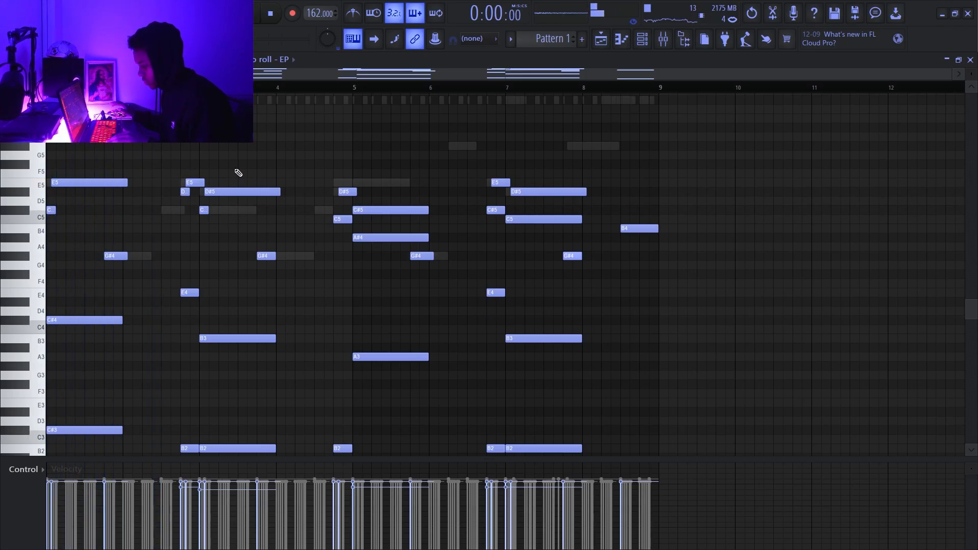
key(ctrl+Up)
key(space)
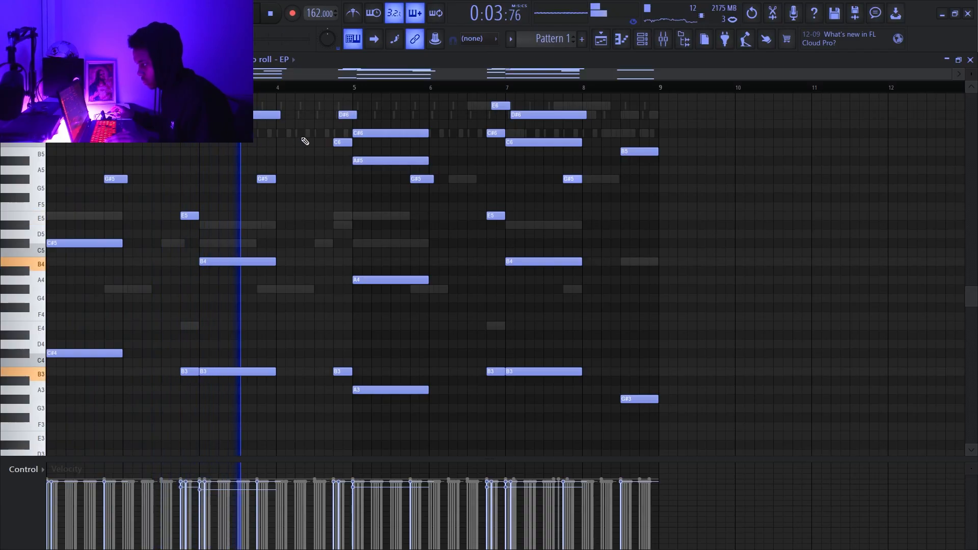
drag(342, 144, 342, 133)
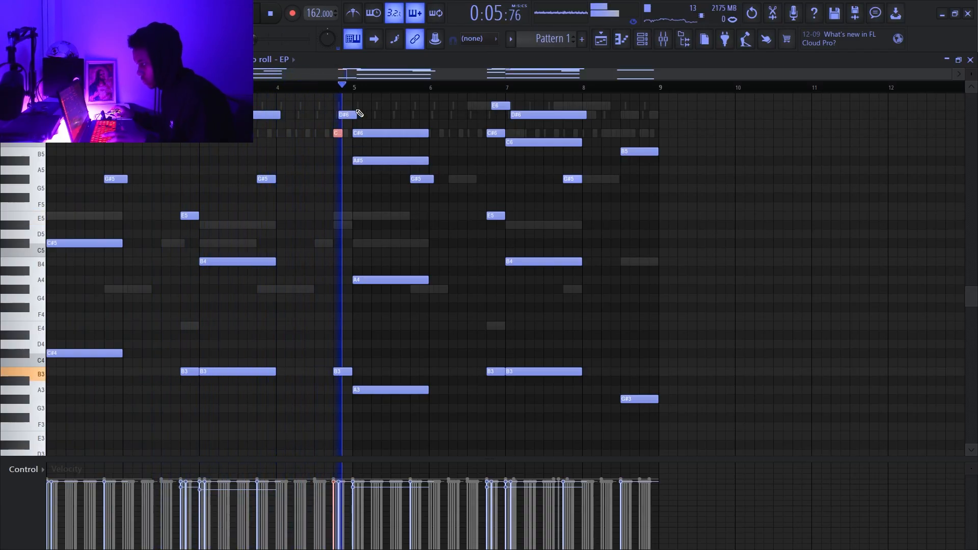
key(space)
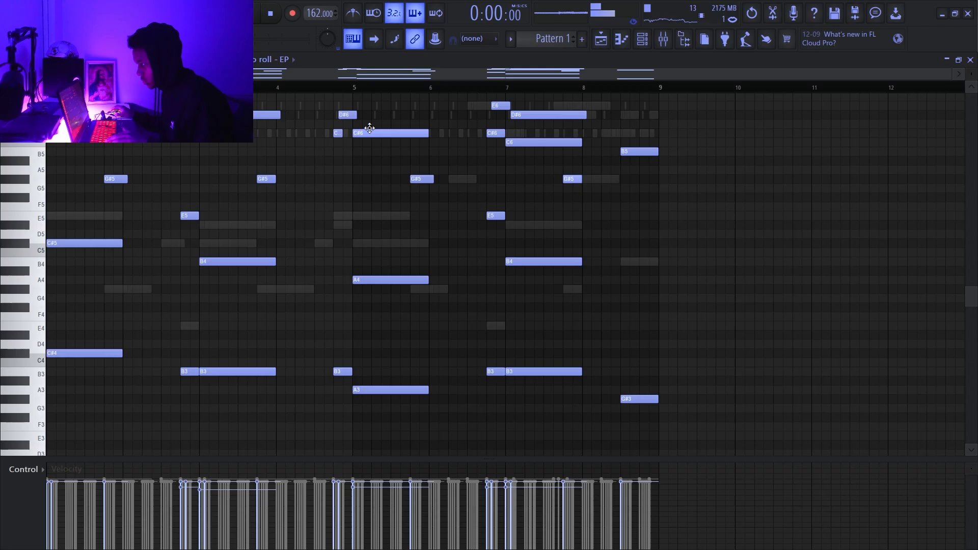
key(space)
drag(366, 134, 373, 136)
drag(427, 152, 361, 152)
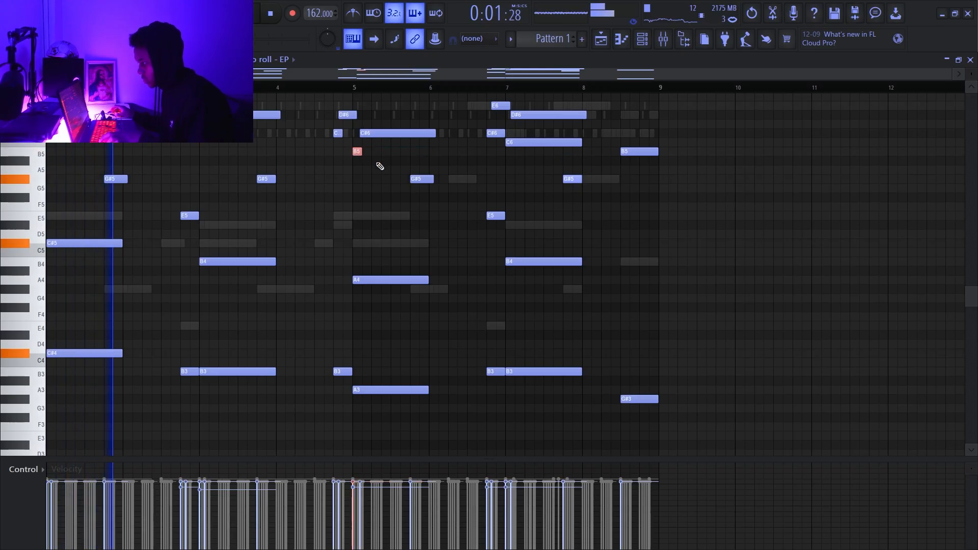
- Run the randomizer on the EP notes
key(alt+r)
click(558, 402)
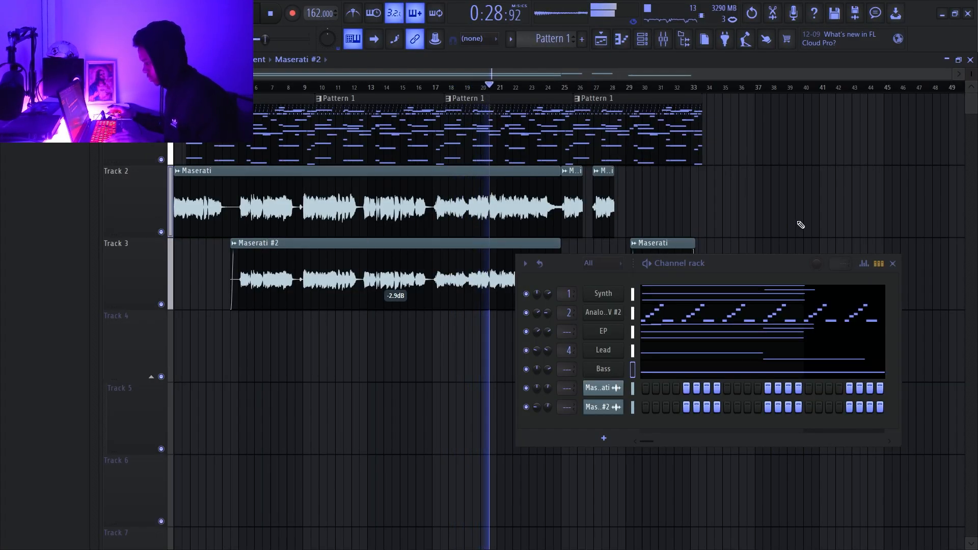
- Bring the channel rack back and transpose the selected channels' notes by semitones
key(F6)
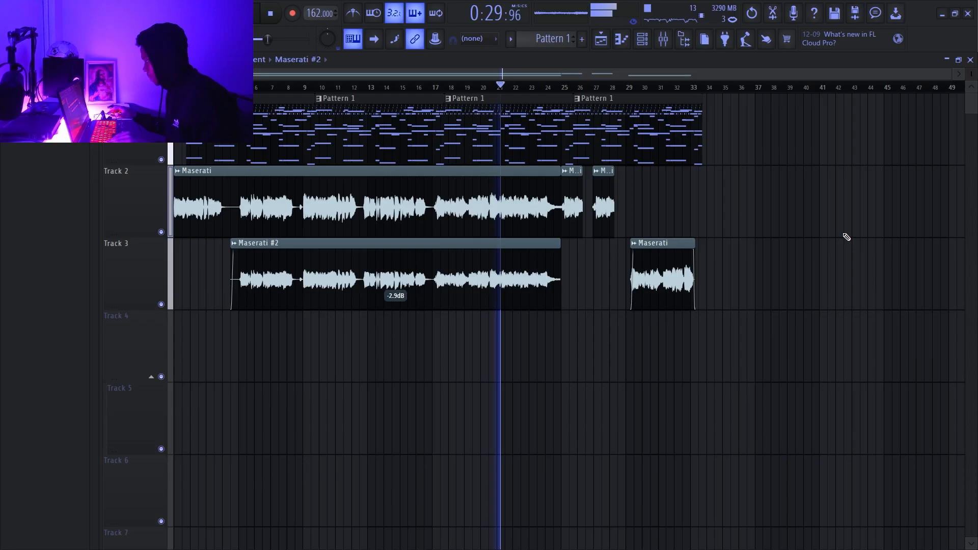
click(644, 41)
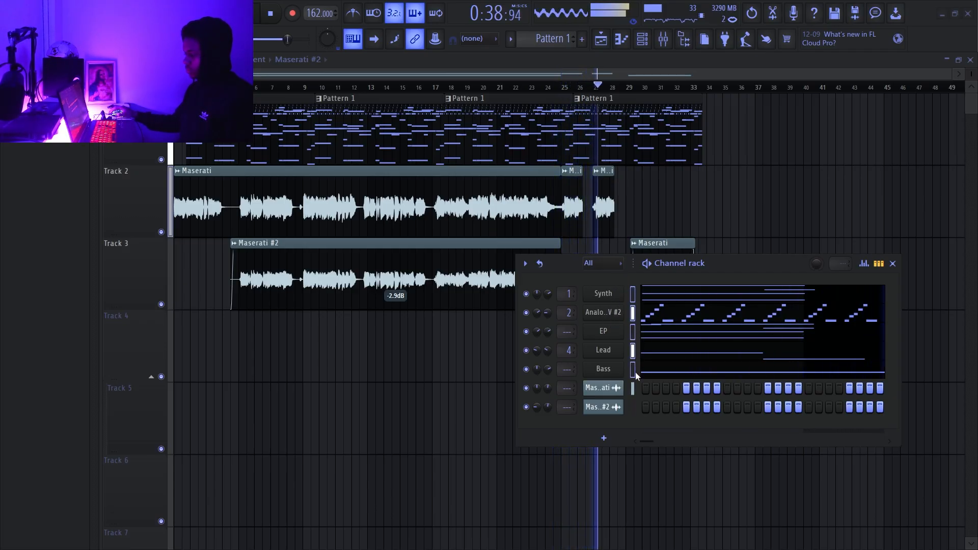
click(525, 263)
click(588, 351)
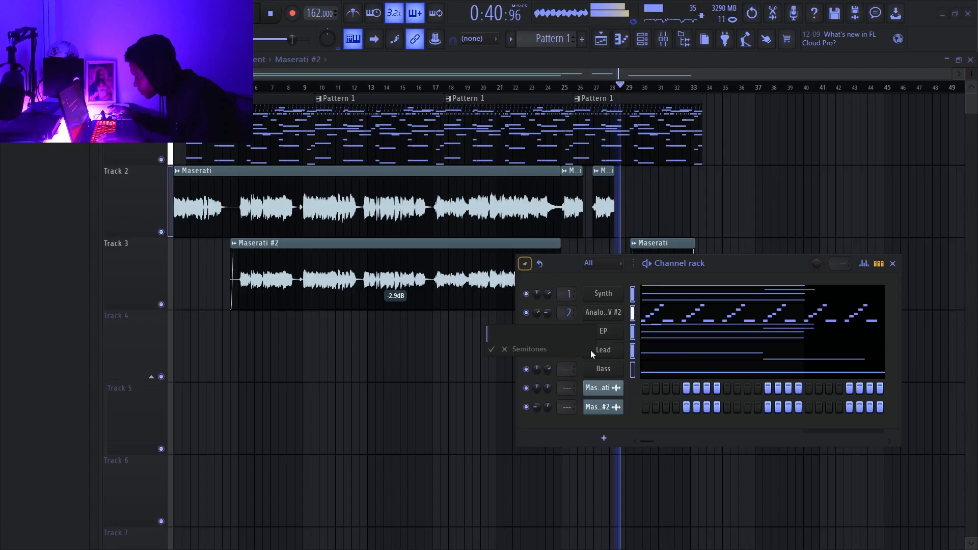
key(Return)
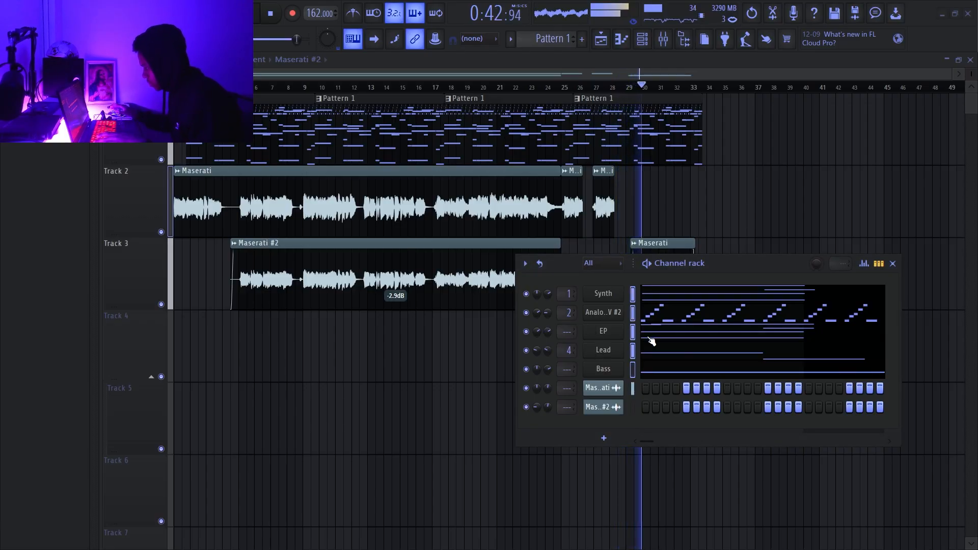
- Lower the time-stretching pitch of the Maserati vocal and check the Maserati #2 clip's settings
double_click(497, 230)
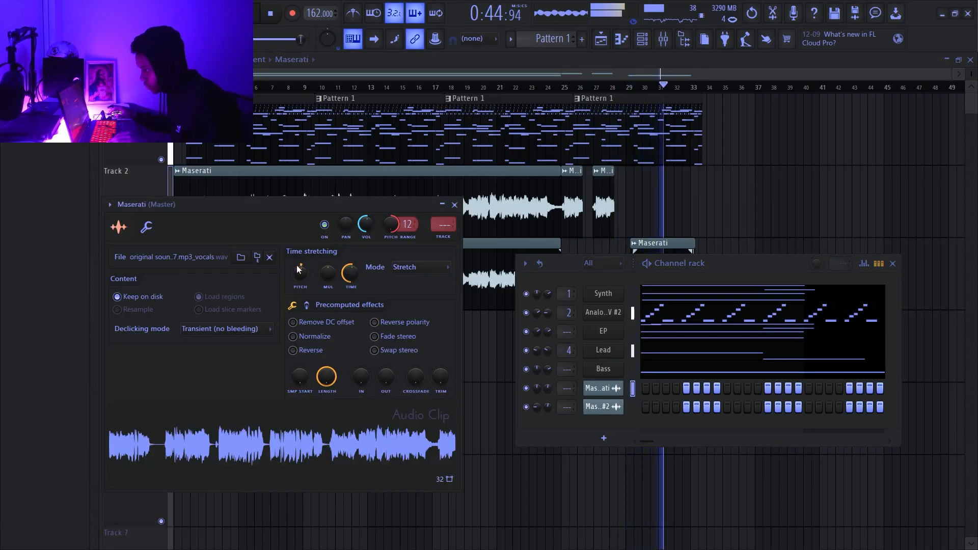
drag(300, 274, 300, 285)
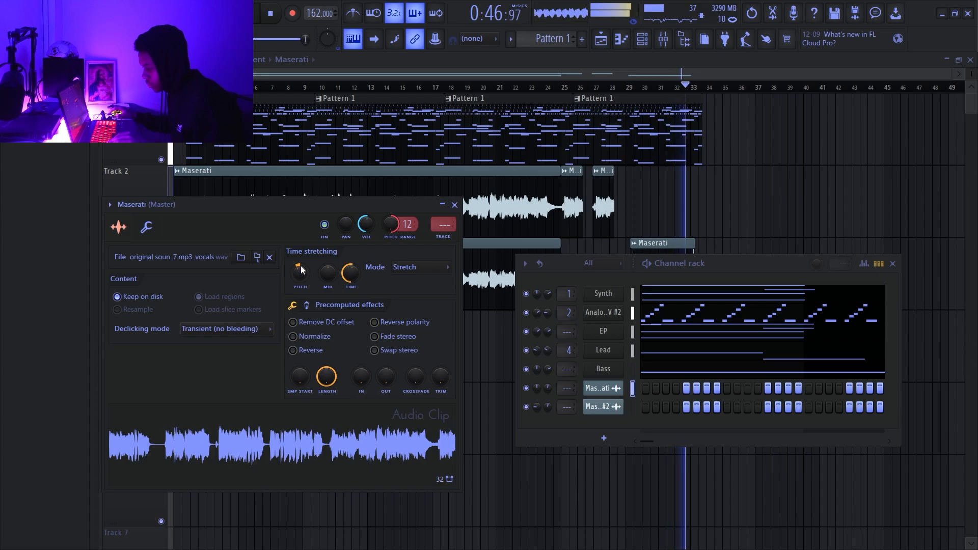
click(599, 407)
click(599, 408)
click(599, 408)
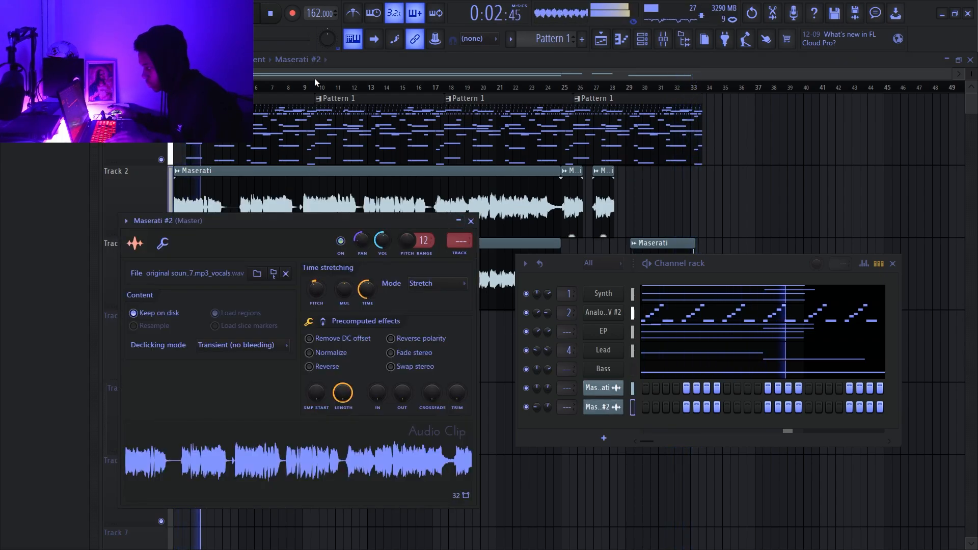
click(470, 221)
- Slice the first Pattern 1 clip just after bar 3 and remove the section up to beat 4 of that bar
scroll(201, 209, up, 8)
scroll(362, 250, down, 4)
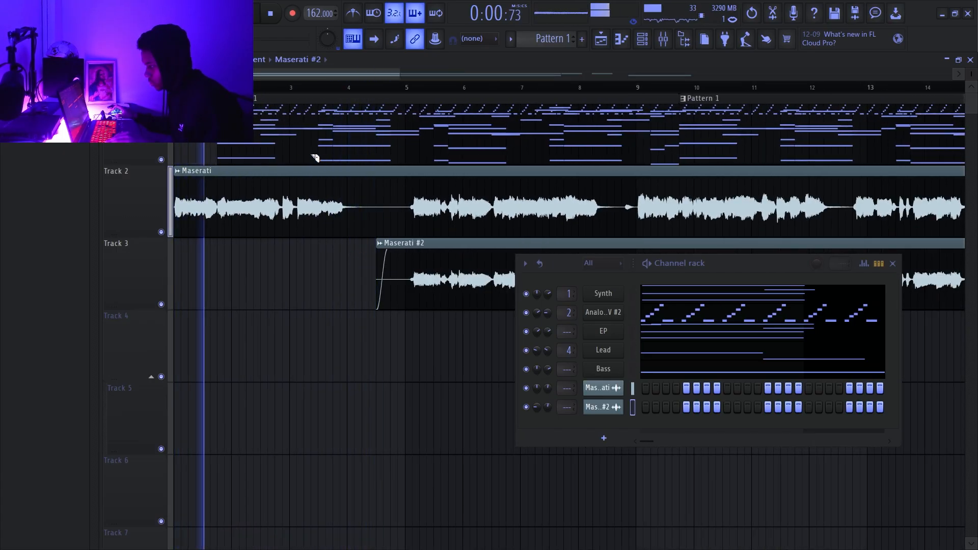
scroll(311, 158, up, 4)
scroll(314, 158, down, 2)
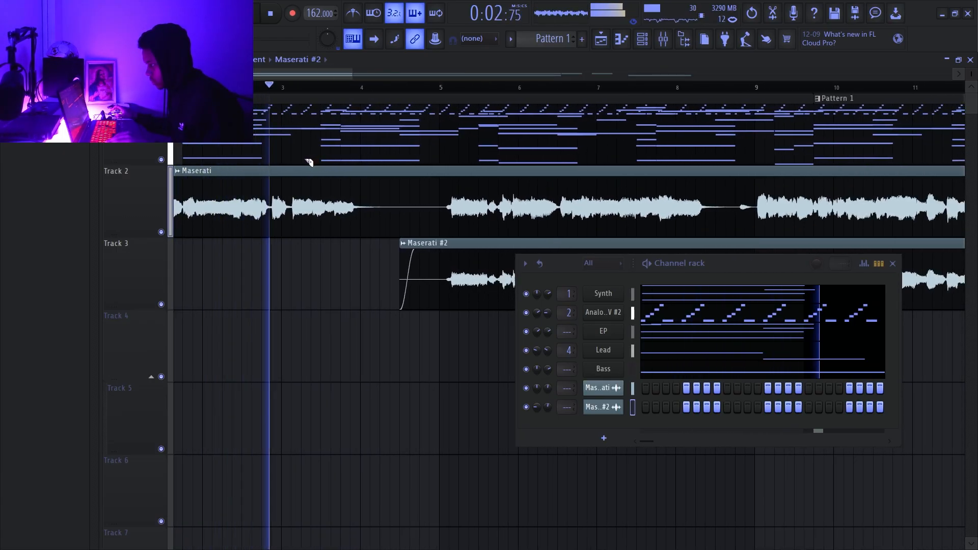
key(space)
key(space)
mouse_move(294, 162)
mouse_down()
mouse_move(294, 89)
mouse_move(323, 68)
mouse_up()
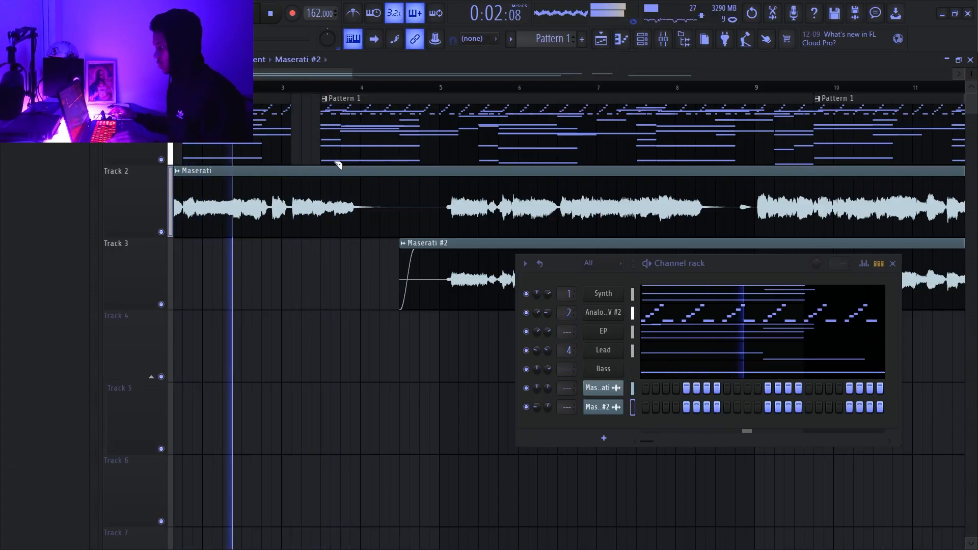
drag(338, 161, 340, 97)
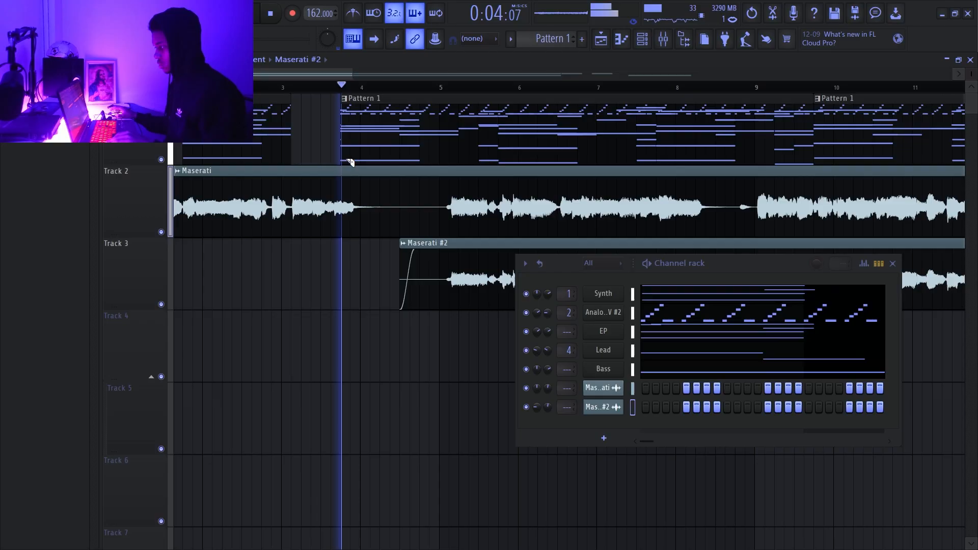
- Replay the intro and trim the second Pattern 1 clip's start to beat 3 of bar 4
ctrl+scroll(376, 153, down, 2)
key(space)
key(space)
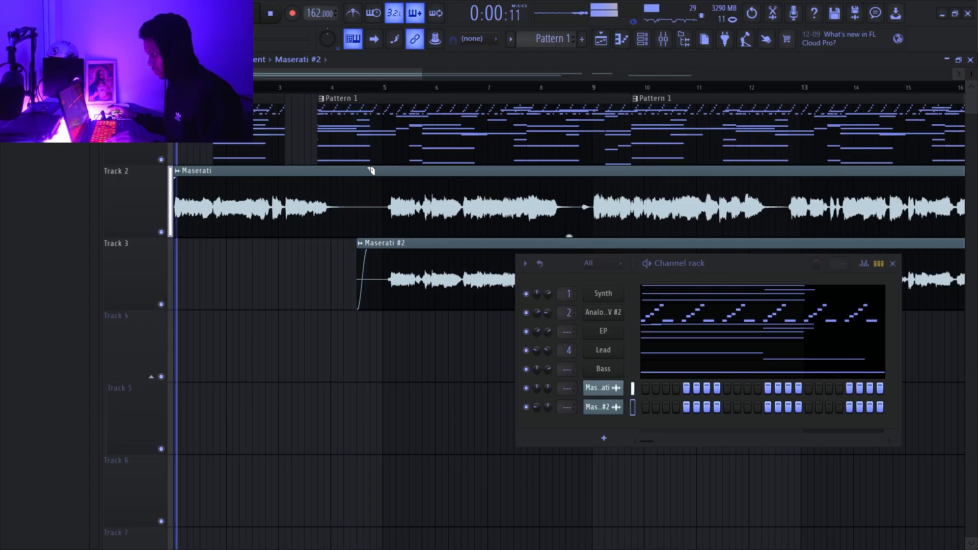
ctrl+scroll(334, 166, up, 3)
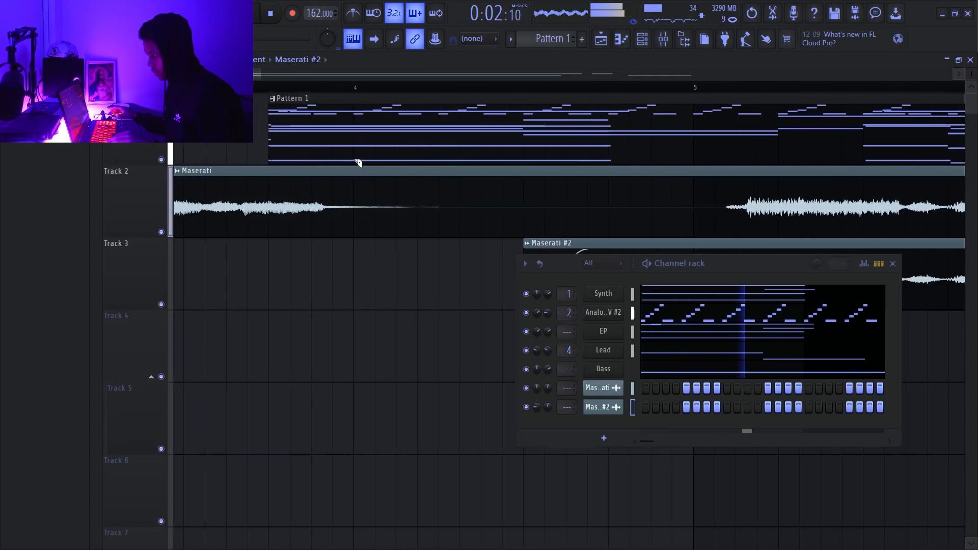
ctrl+scroll(356, 162, down, 2)
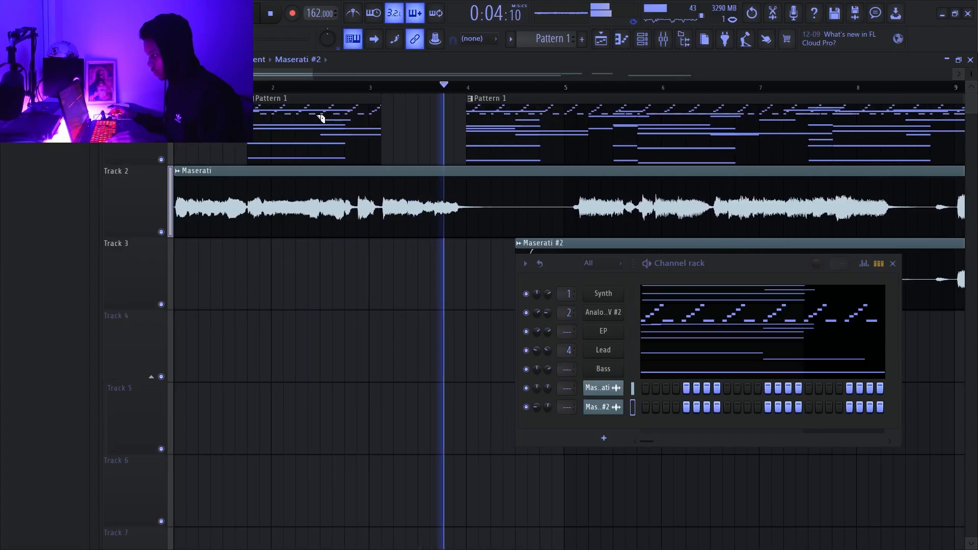
ctrl+scroll(546, 157, down, 2)
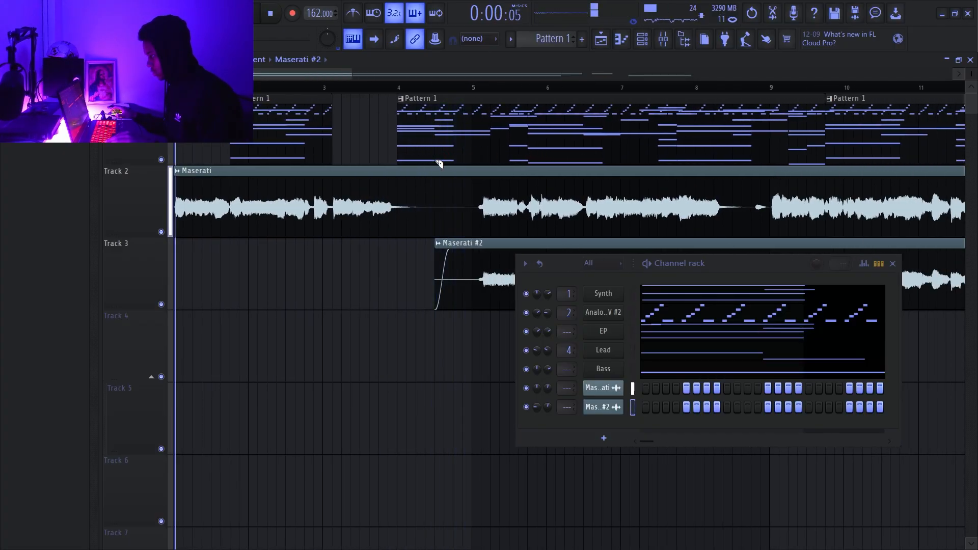
drag(399, 122, 434, 122)
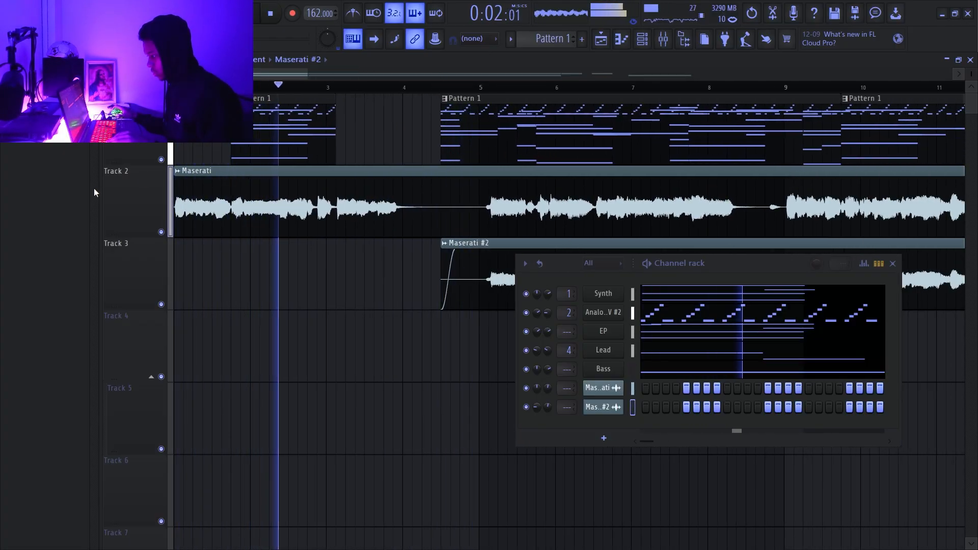
- Add a very short fade-in to the start of the Maserati clip on Track 2
ctrl+scroll(167, 191, up, 5)
drag(175, 179, 179, 179)
ctrl+scroll(498, 111, down, 3)
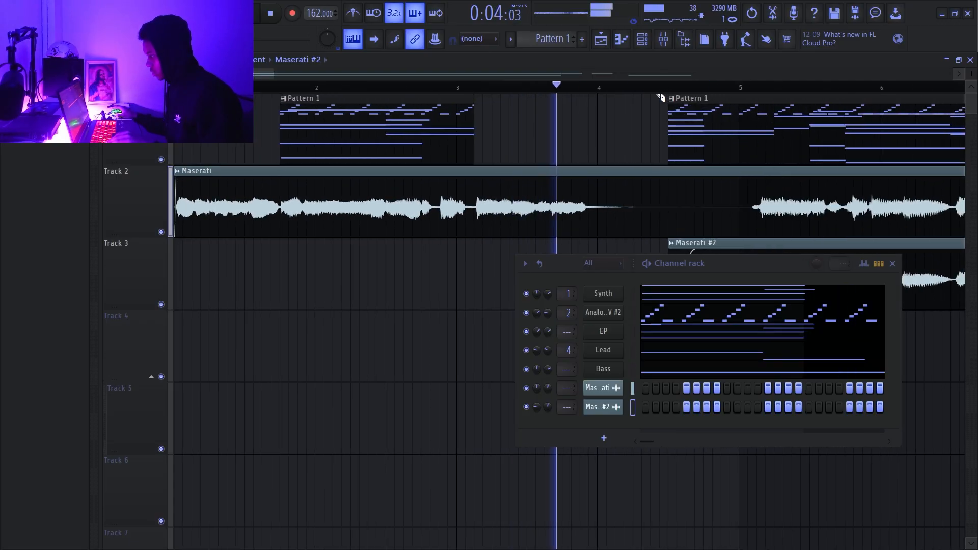
- Replay from bar 4 and slice away the second Pattern 1 clip's start up to beat 3 of bar 5
ctrl+scroll(659, 112, down, 1)
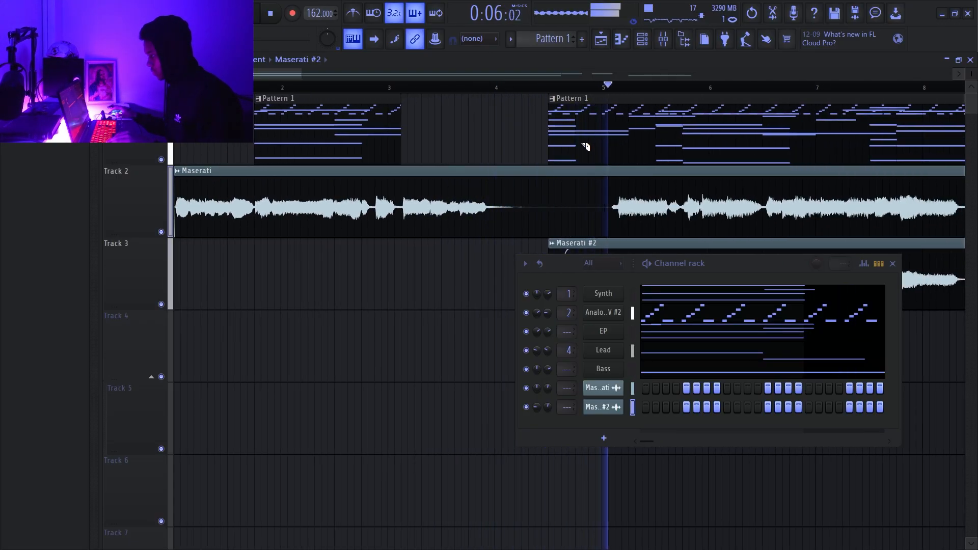
drag(571, 165, 578, 87)
click(495, 88)
drag(630, 162, 629, 93)
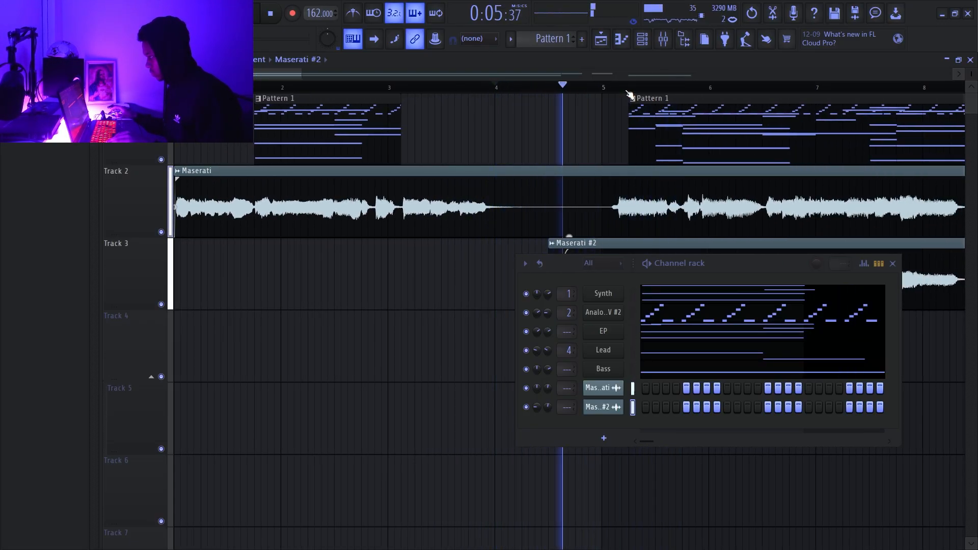
key(space)
key(space)
drag(657, 157, 656, 91)
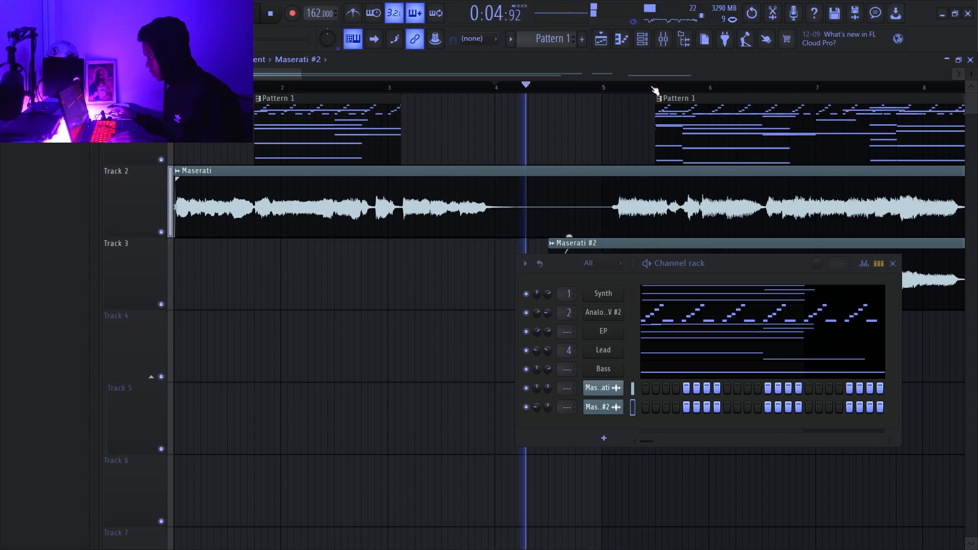
- Slice the second Pattern 1 clip again so that it starts on beat 4 of bar 5
ctrl+scroll(655, 91, down, 2)
drag(295, 74, 365, 81)
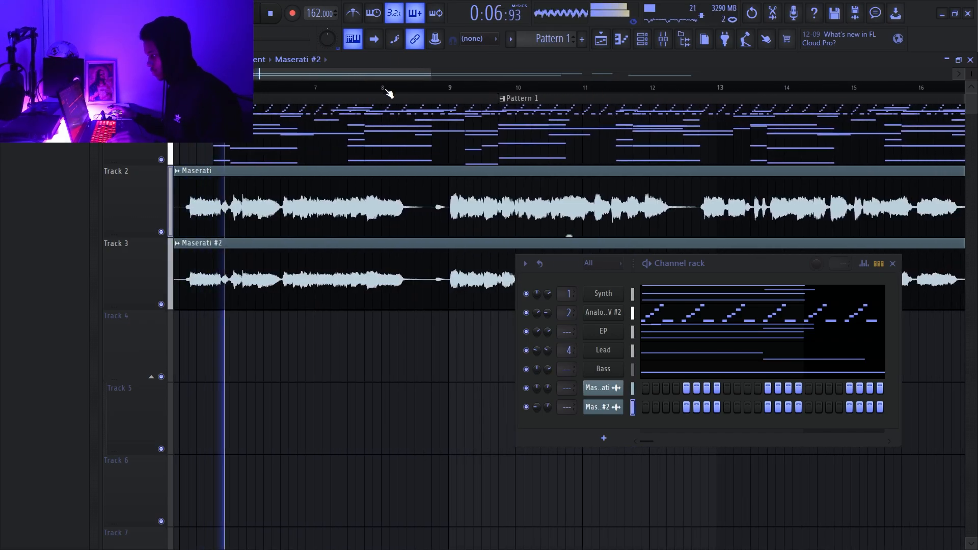
ctrl+scroll(232, 249, down, 5)
ctrl+scroll(233, 229, up, 4)
ctrl+scroll(323, 167, up, 3)
key(space)
key(space)
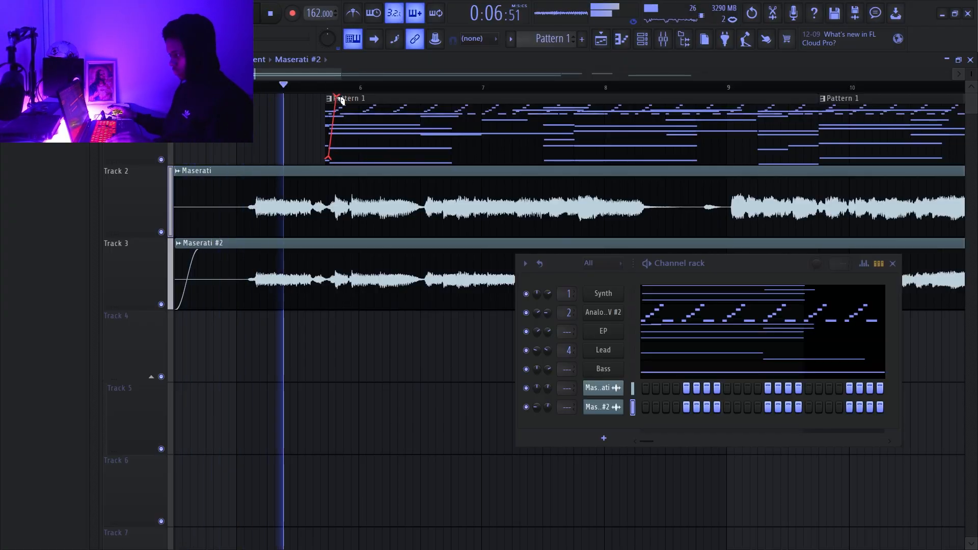
- Replay the passage around bar 5 to check the melody's re-entry against the vocal clips
ctrl+scroll(336, 148, up, 3)
key(space)
key(space)
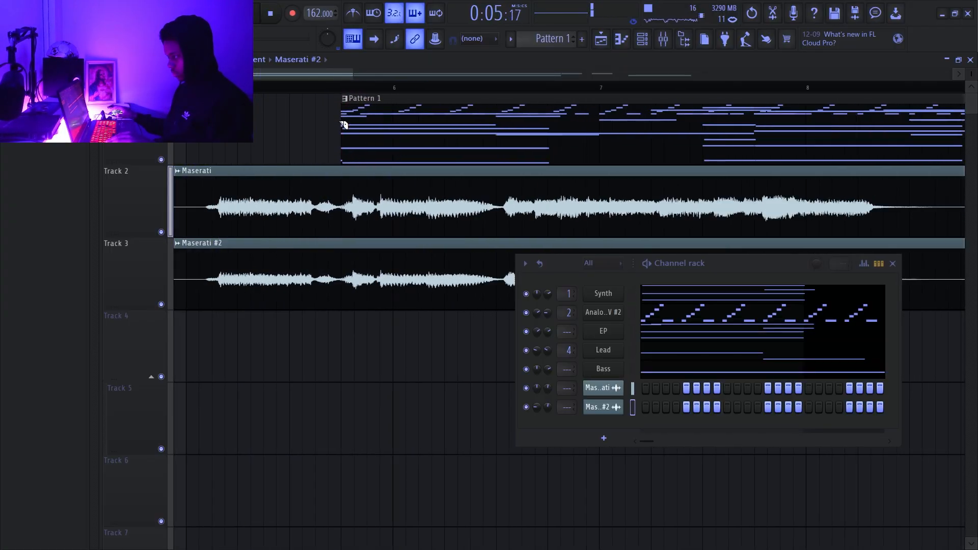
ctrl+scroll(352, 125, down, 3)
ctrl+scroll(407, 140, up, 4)
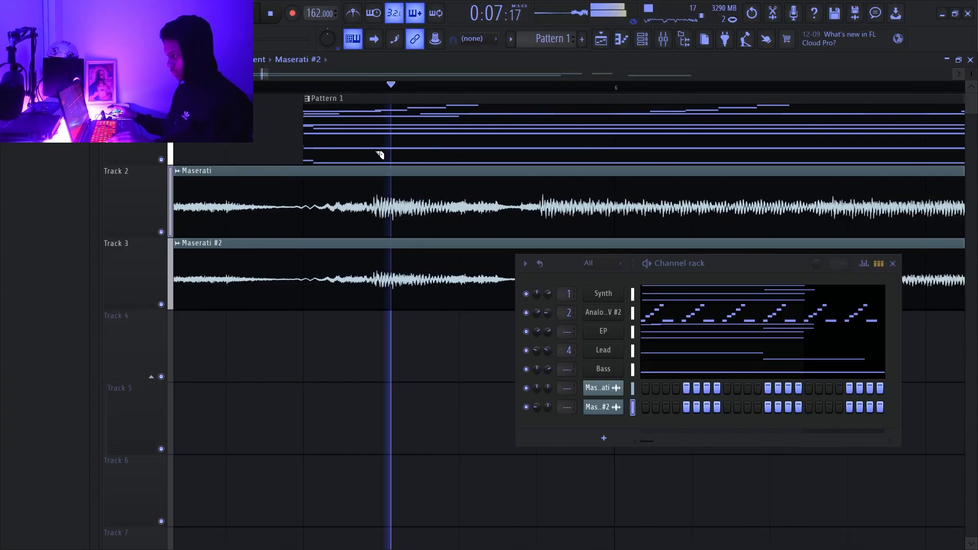
ctrl+scroll(279, 137, down, 6)
key(space)
key(space)
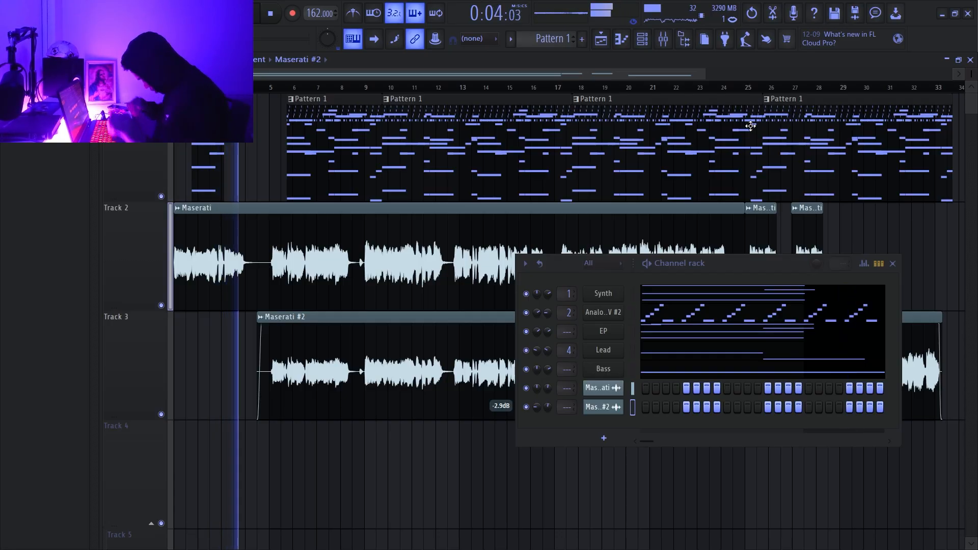
- Rename the Analog Lab V #2 channel as Phrase
right_click(619, 312)
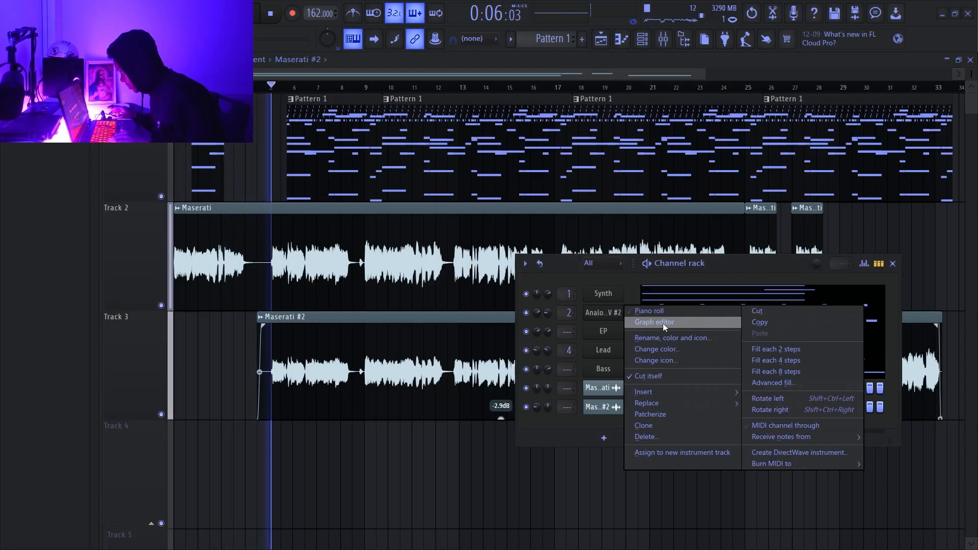
click(662, 322)
key(Caps_Lock)
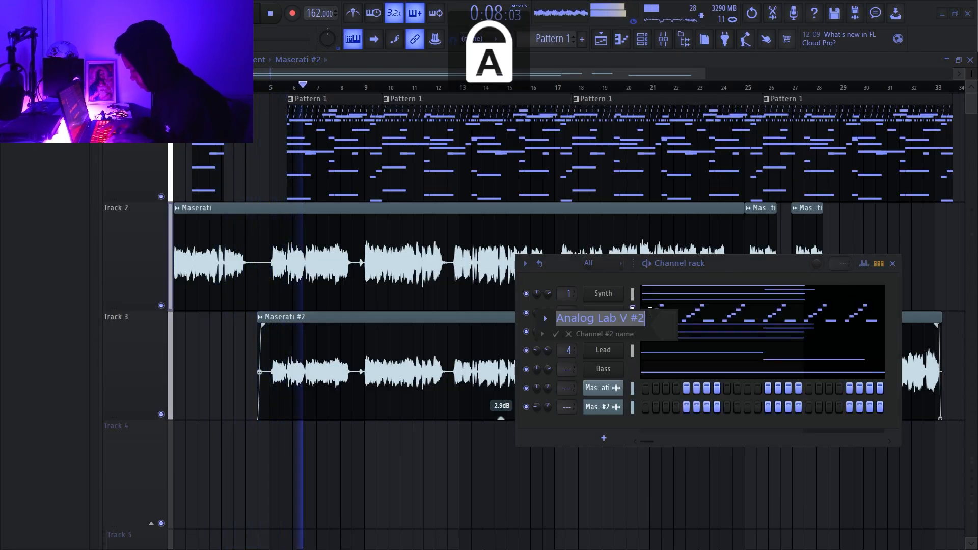
text(P)
key(Caps_Lock)
text(hras3)
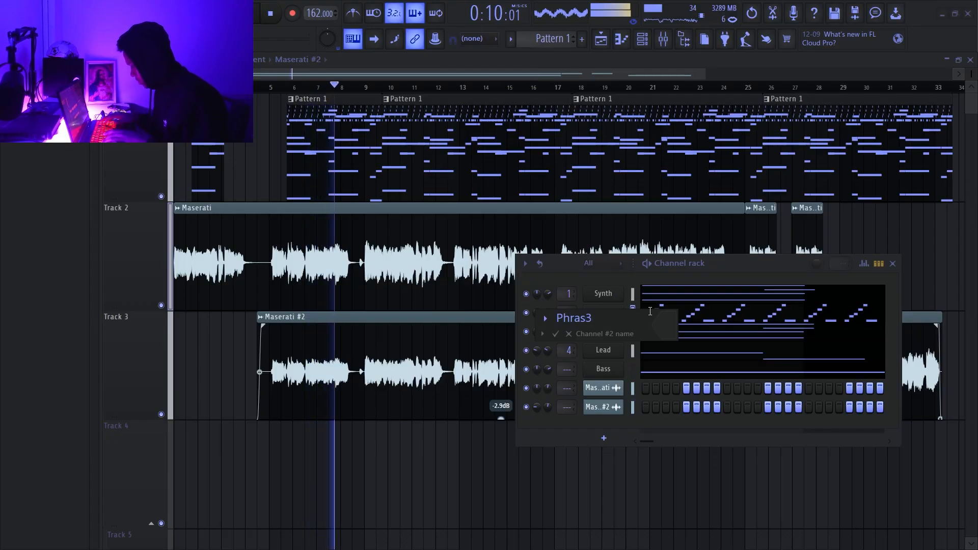
key(BackSpace)
text(e)
key(Return)
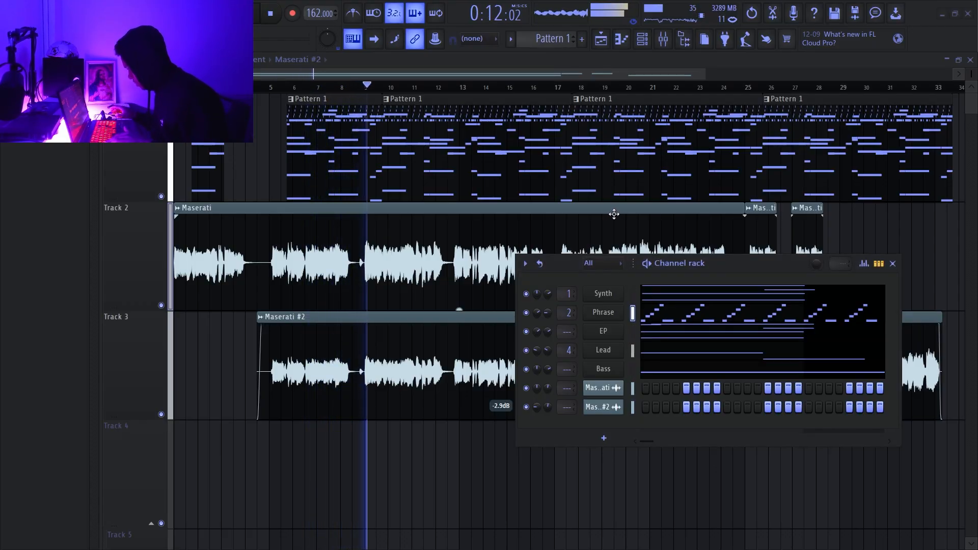